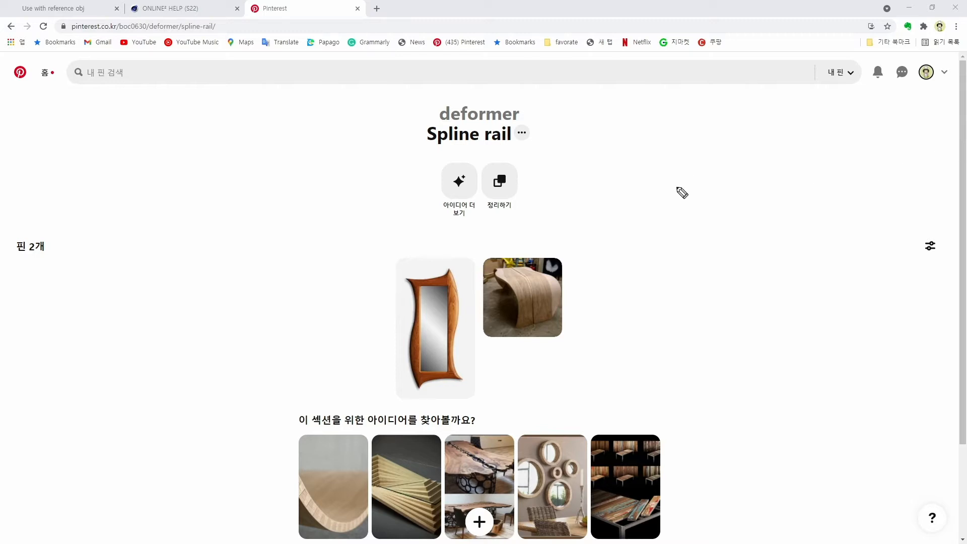
mouse_move(605, 189)
left_mouse_down()
mouse_move(664, 162)
mouse_move(813, 159)
mouse_move(826, 150)
left_mouse_up()
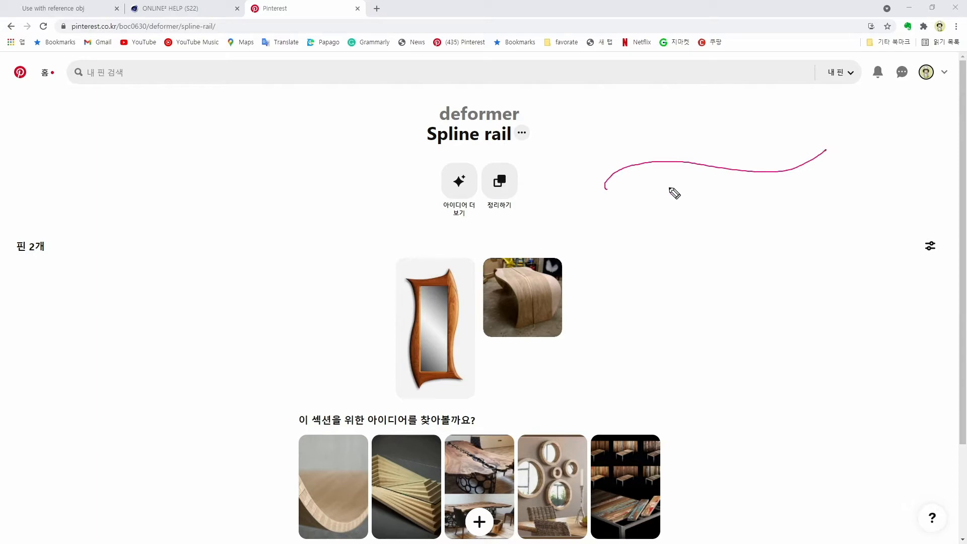
mouse_move(609, 199)
left_mouse_down()
mouse_move(617, 181)
mouse_move(596, 181)
mouse_move(613, 164)
mouse_move(769, 161)
mouse_move(812, 137)
left_mouse_up()
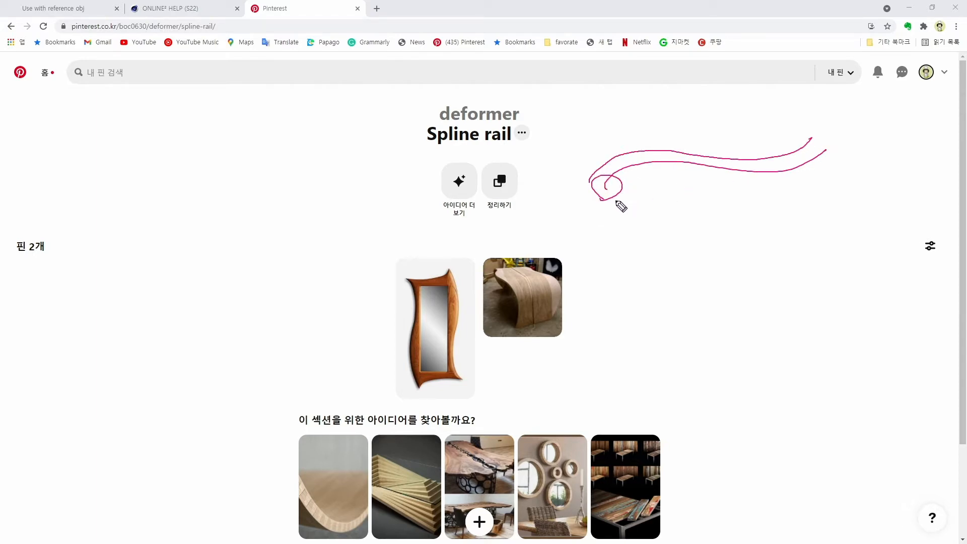
mouse_move(614, 201)
left_mouse_down()
mouse_move(666, 184)
mouse_move(771, 187)
mouse_move(833, 162)
mouse_move(809, 145)
mouse_move(826, 164)
left_mouse_up()
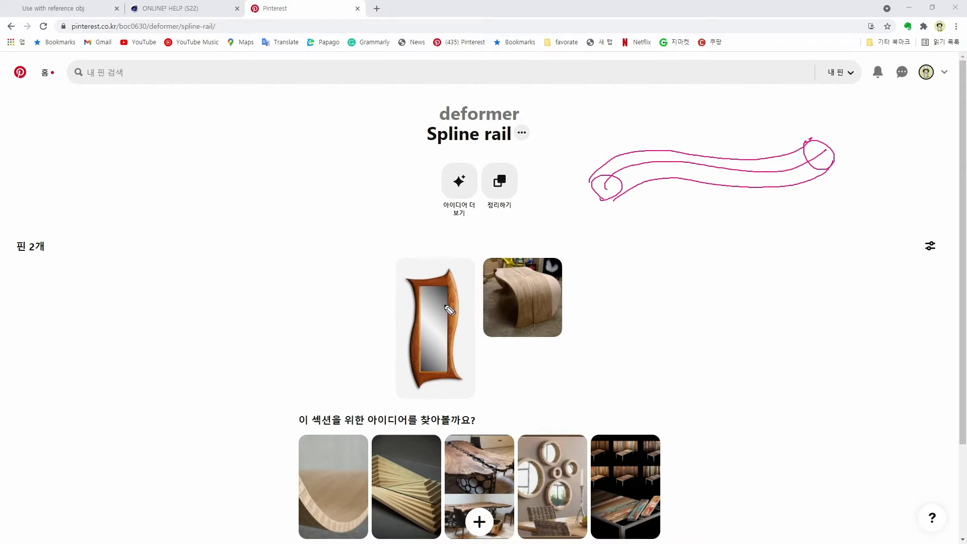
left_click_drag(378, 277, 403, 387)
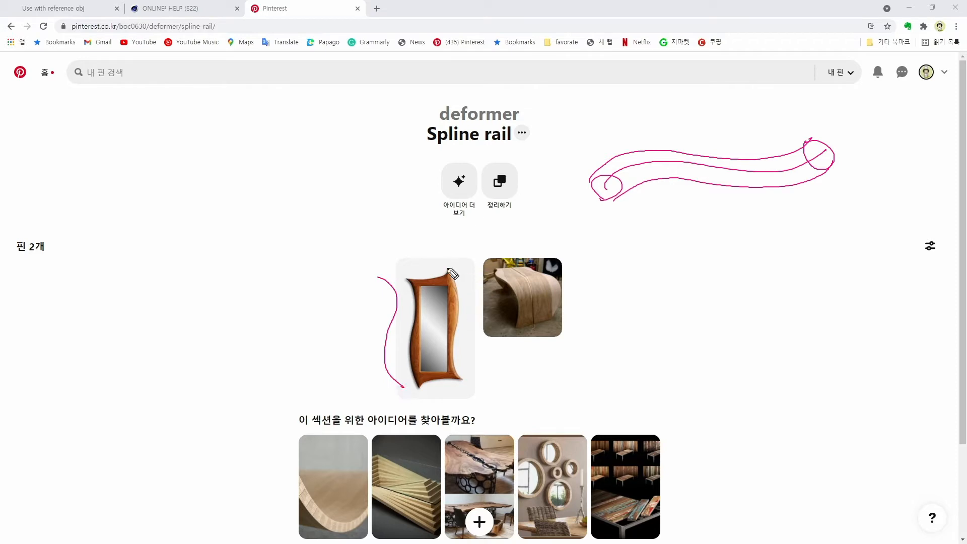
left_click_drag(451, 267, 489, 373)
left_click_drag(395, 261, 446, 248)
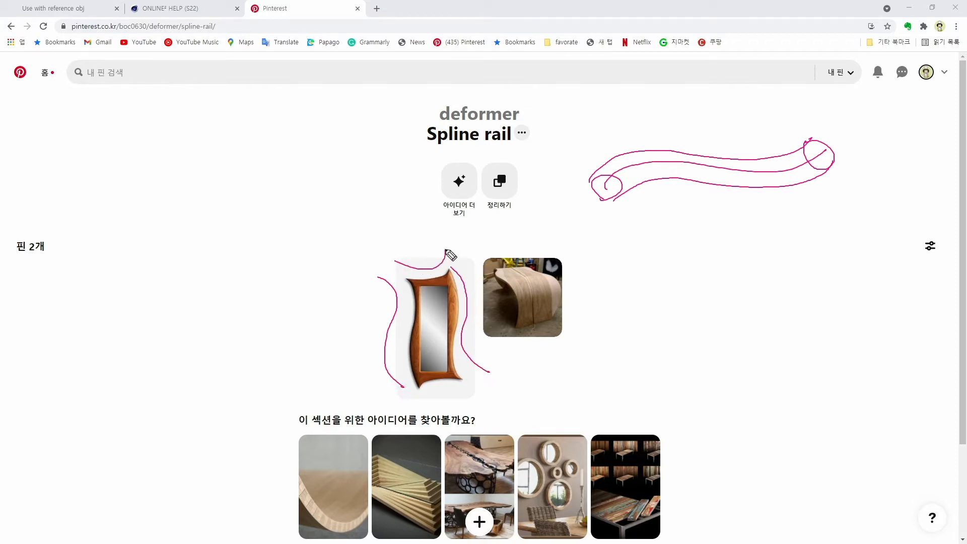
left_click_drag(424, 406, 474, 389)
Switch to Cinema 4D, clear the leftover screen annotations and select the Spline Rail deformer under Cube.1
key("alt+Tab")
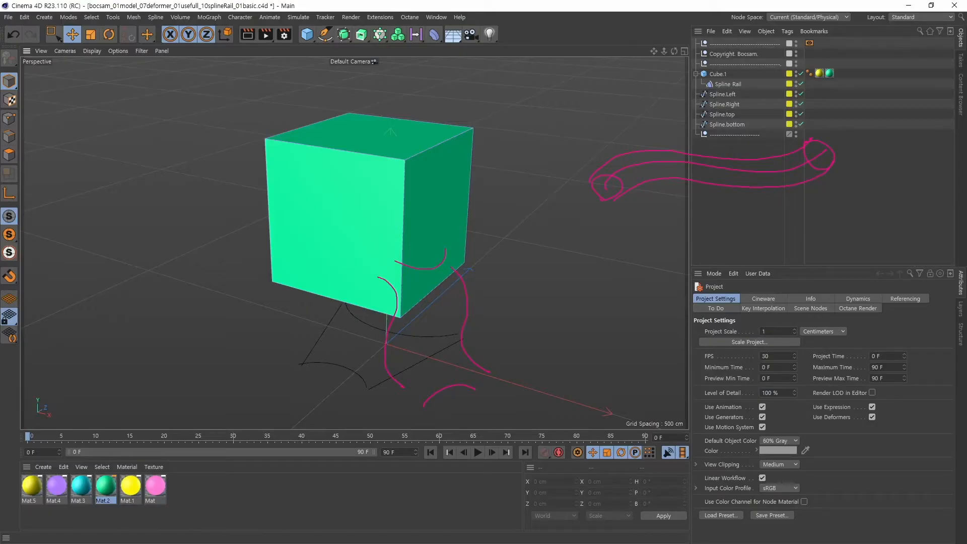
key("Escape")
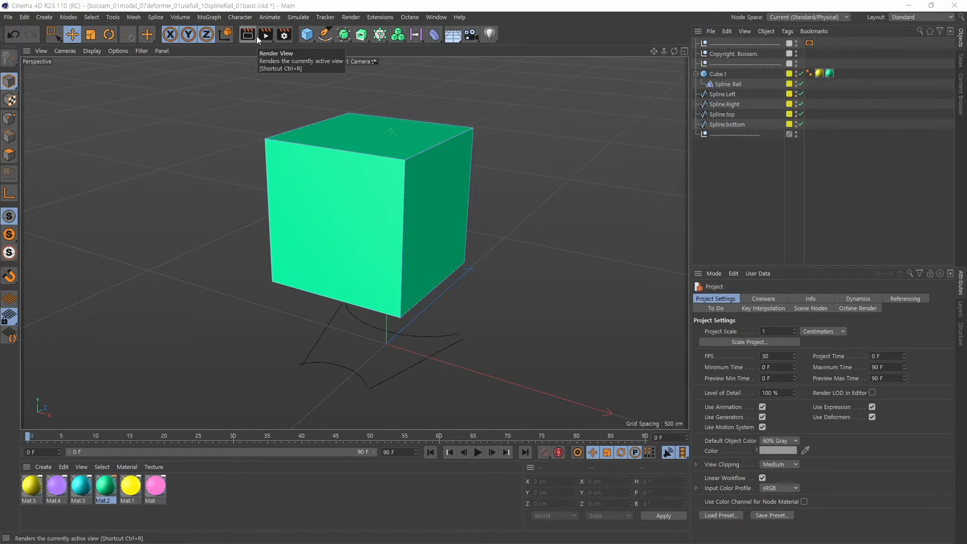
left_click(738, 84)
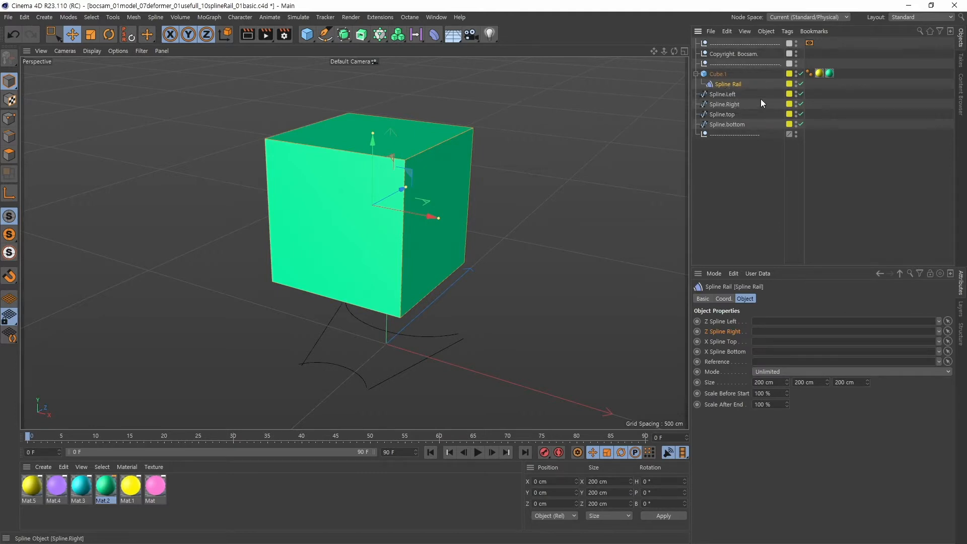
Turn off Cube.1 and its Spline Rail, and examine the left, right, top and bottom splines individually and together
left_click(801, 74)
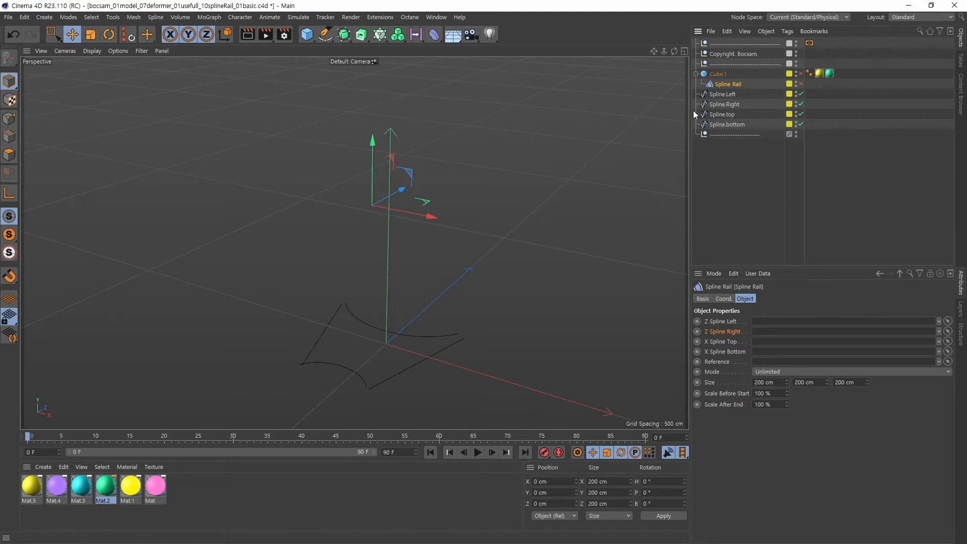
middle_click_drag(434, 316, 420, 244, "alt")
left_click_drag(420, 244, 445, 312, "alt")
right_click_drag(383, 232, 462, 221, "alt")
left_click(727, 97)
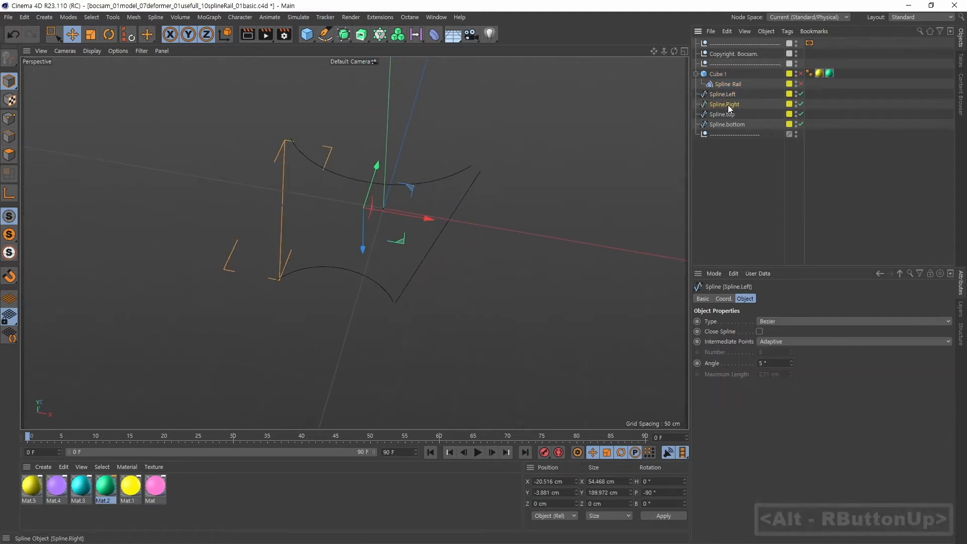
left_click(727, 104)
left_click(730, 114)
left_click(731, 123)
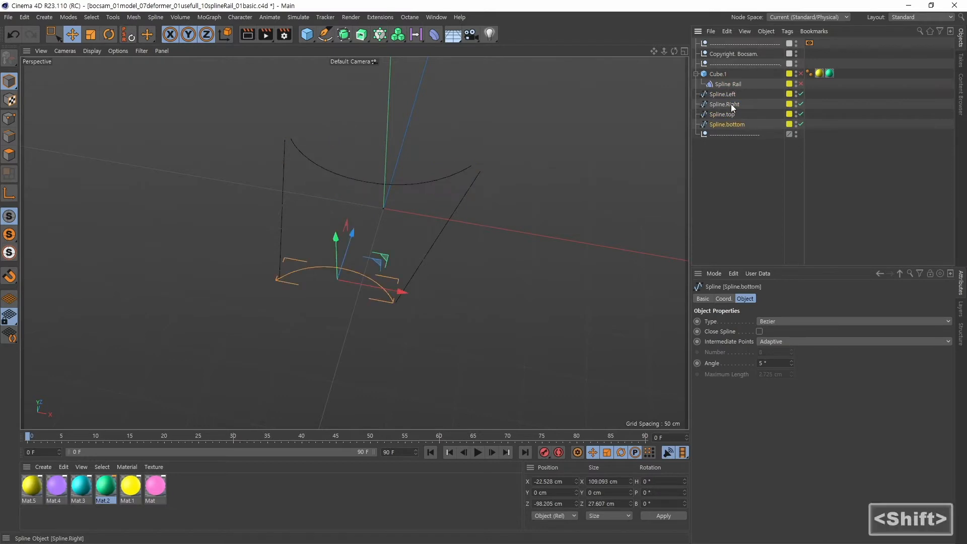
left_click(724, 95, "shift")
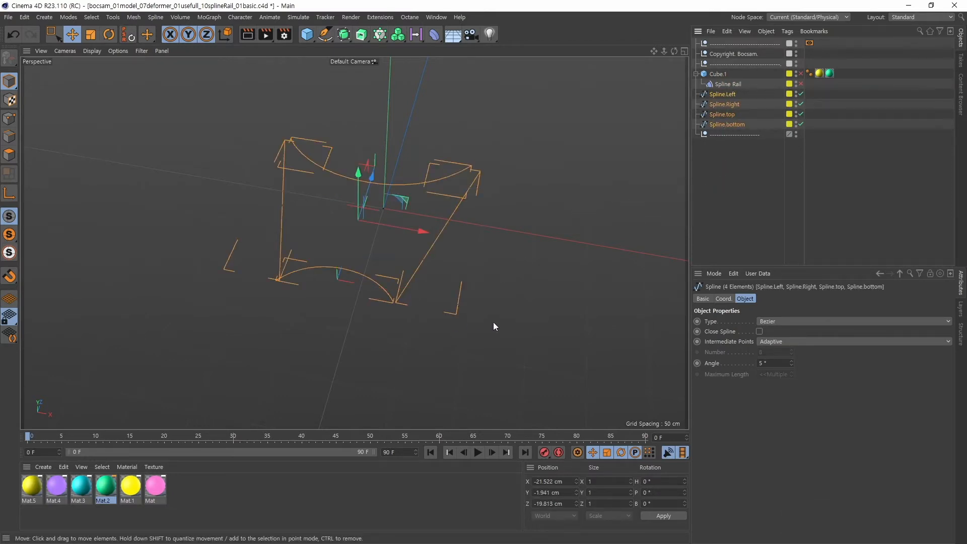
Examine the placement of the left, right and bottom splines up close in the Top view
middle_click(464, 294)
middle_click(518, 222)
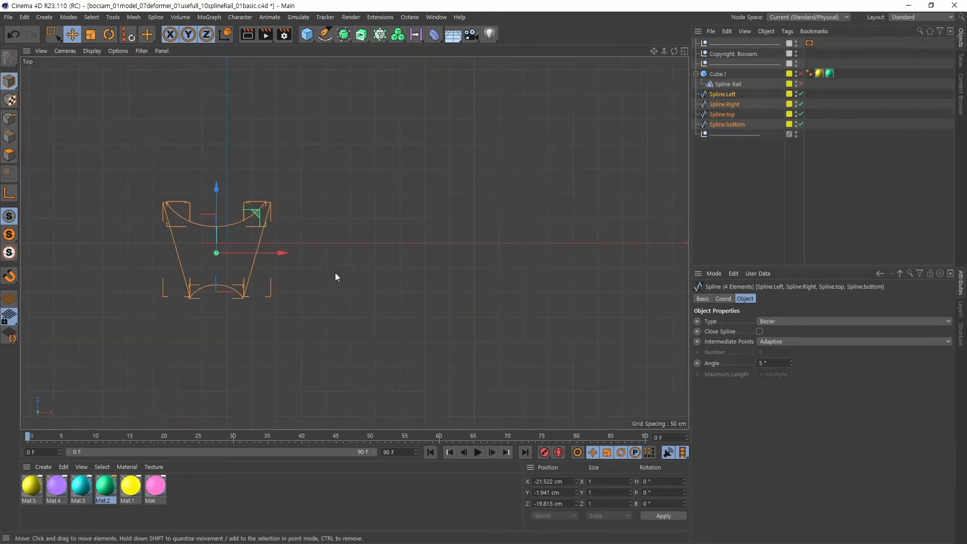
middle_click_drag(380, 274, 419, 271, "alt")
right_click_drag(419, 271, 377, 261, "alt")
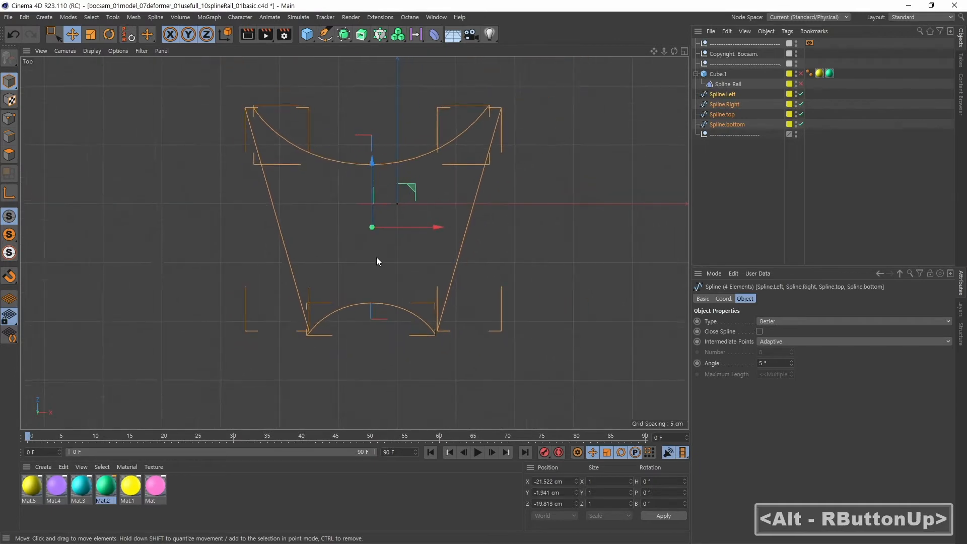
middle_click(635, 189, "alt")
left_click(726, 95)
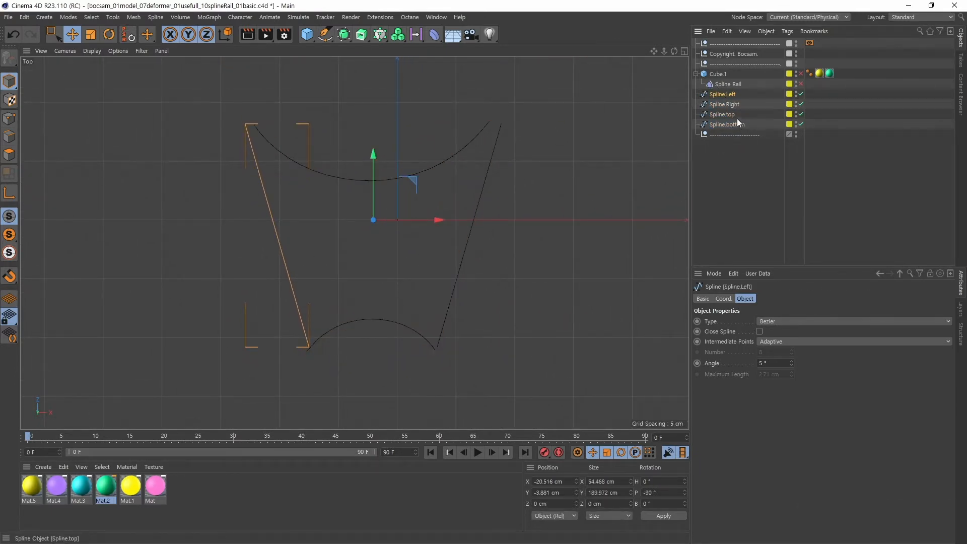
left_click(729, 104)
left_click(732, 125)
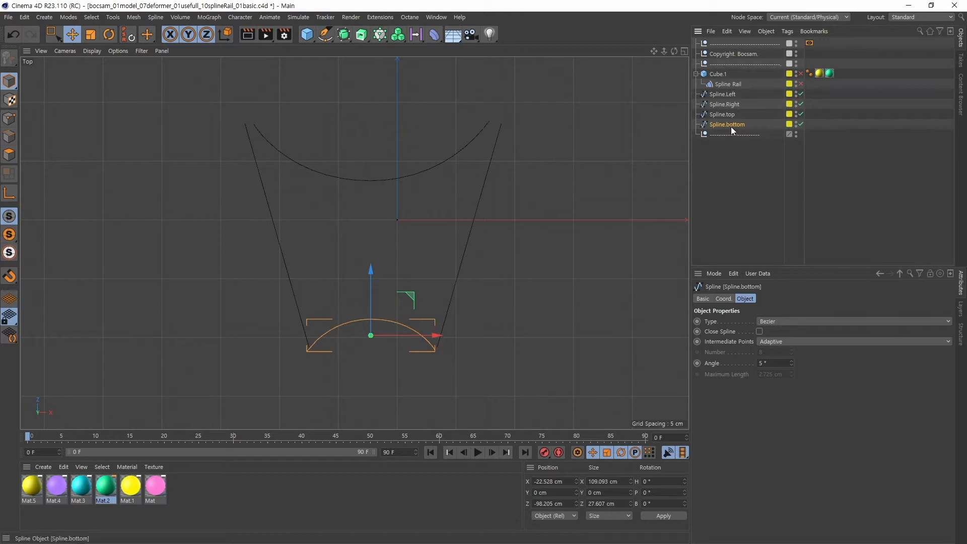
Turn Cube.1 and its Spline Rail back on, and return to the Perspective view with the deformer selected
left_click(801, 74)
left_click(801, 84)
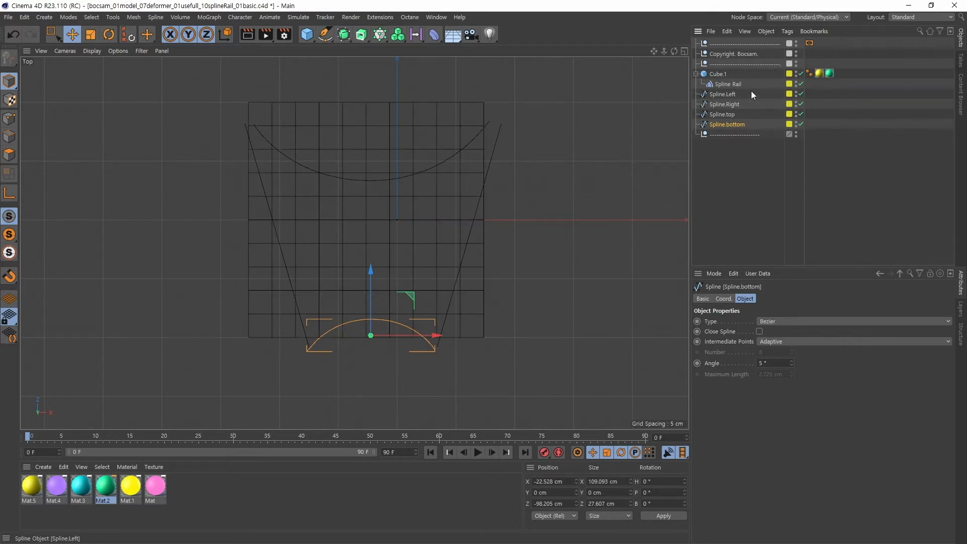
left_click(728, 84)
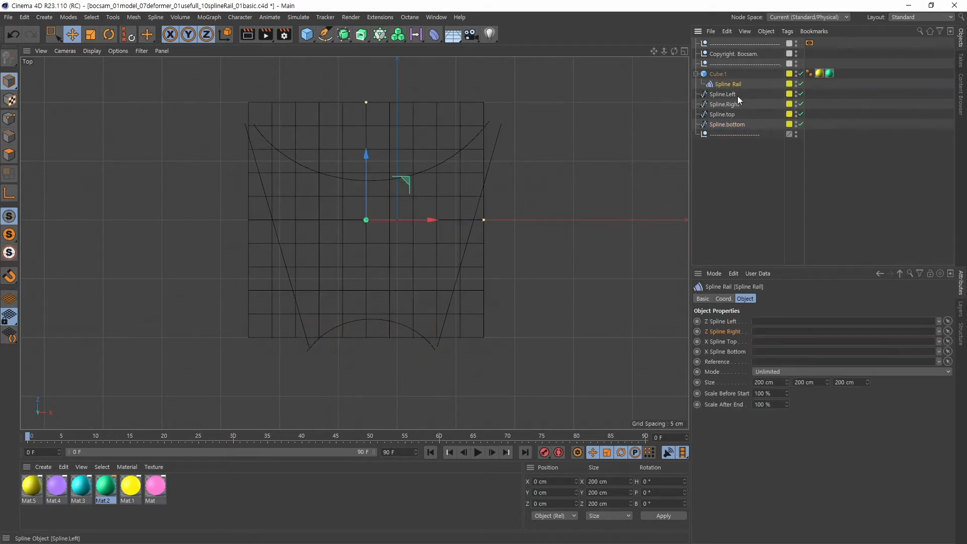
middle_click(379, 276)
middle_click(126, 151)
key("alt")
right_click_drag(607, 195, 545, 199, "alt")
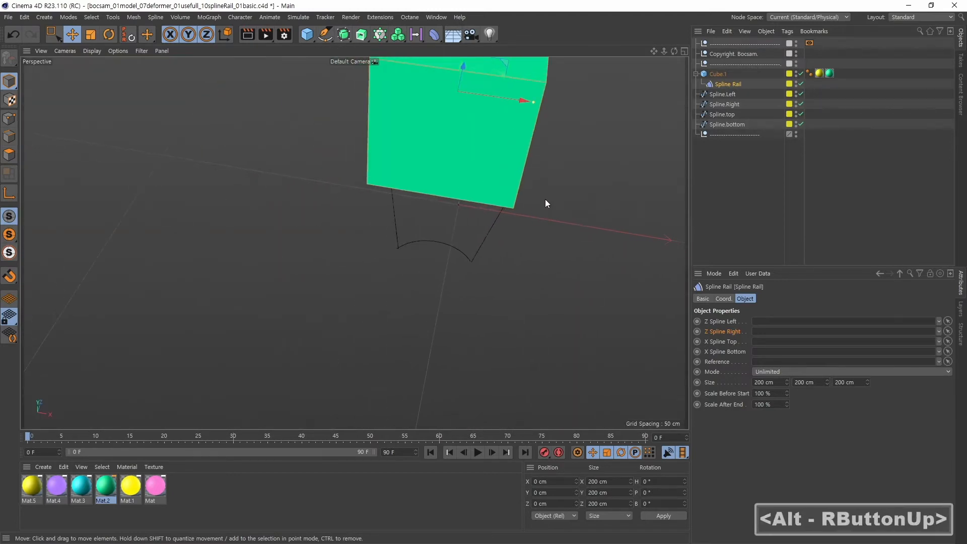
middle_click_drag(545, 199, 497, 277, "alt")
left_click_drag(497, 277, 485, 254, "alt")
middle_click_drag(485, 254, 515, 252, "alt")
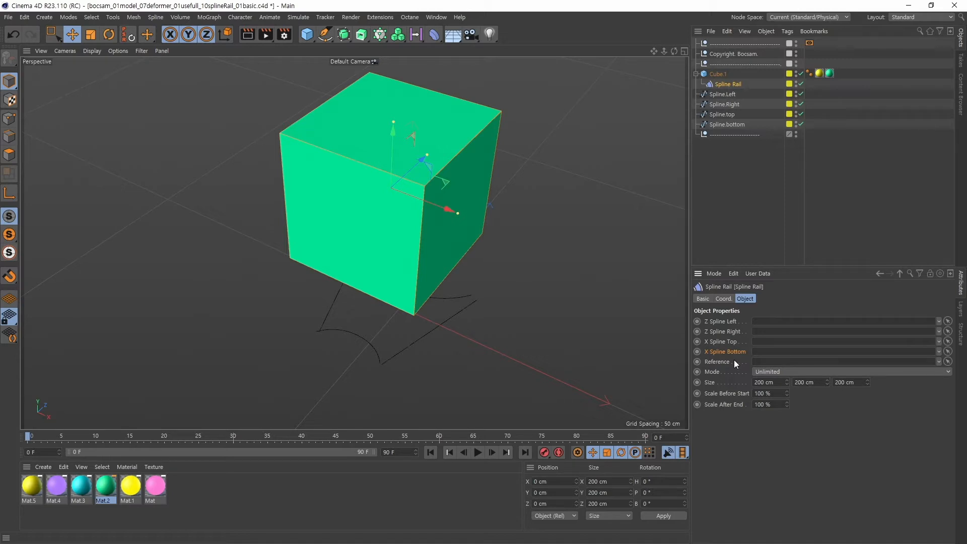
Assign Spline.Left as the Spline Rail's Z Spline Left and Spline.Right as its Z Spline Right
left_click_drag(725, 94, 779, 327)
left_click_drag(725, 104, 788, 333)
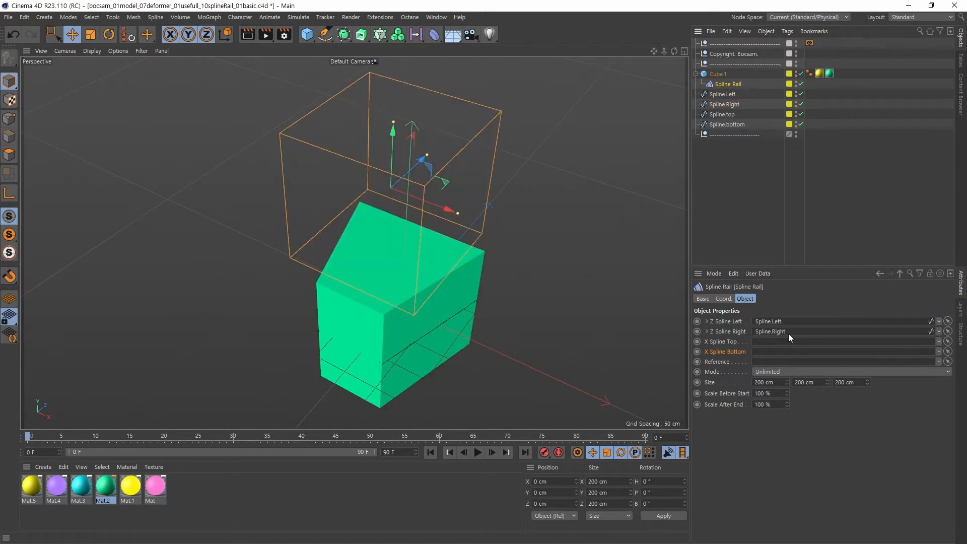
middle_click_drag(493, 307, 472, 289, "alt")
left_click_drag(473, 290, 498, 293, "alt")
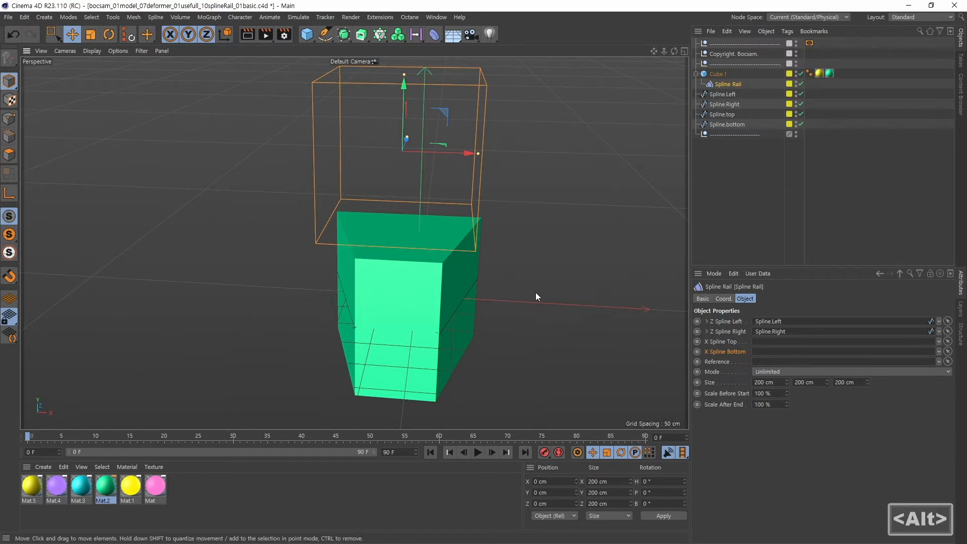
middle_click_drag(535, 295, 468, 277, "alt")
mouse_move(467, 281)
left_mouse_down("alt")
mouse_move(492, 302)
mouse_move(397, 313)
mouse_move(587, 287)
mouse_move(496, 271)
mouse_move(488, 294)
mouse_move(459, 298)
left_mouse_up("alt")
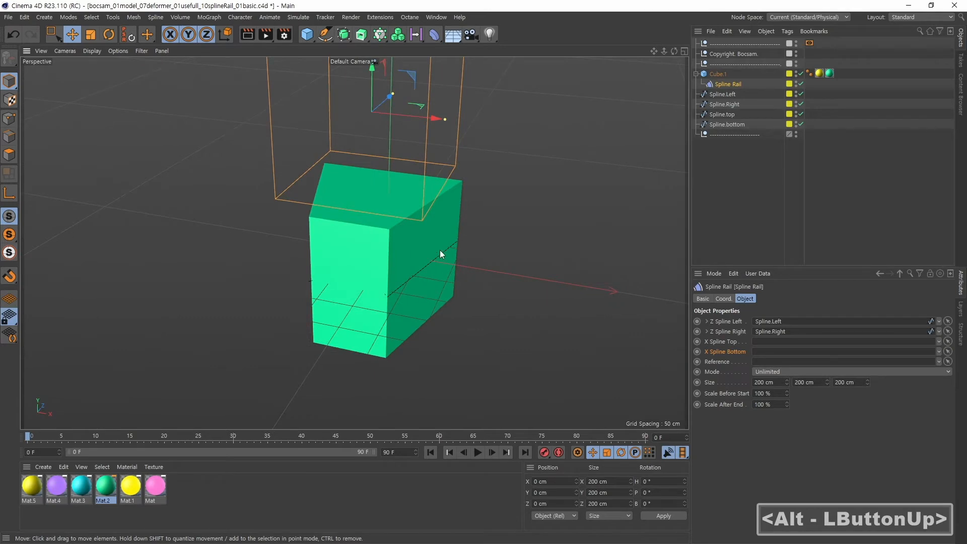
right_click_drag(377, 282, 447, 272, "alt")
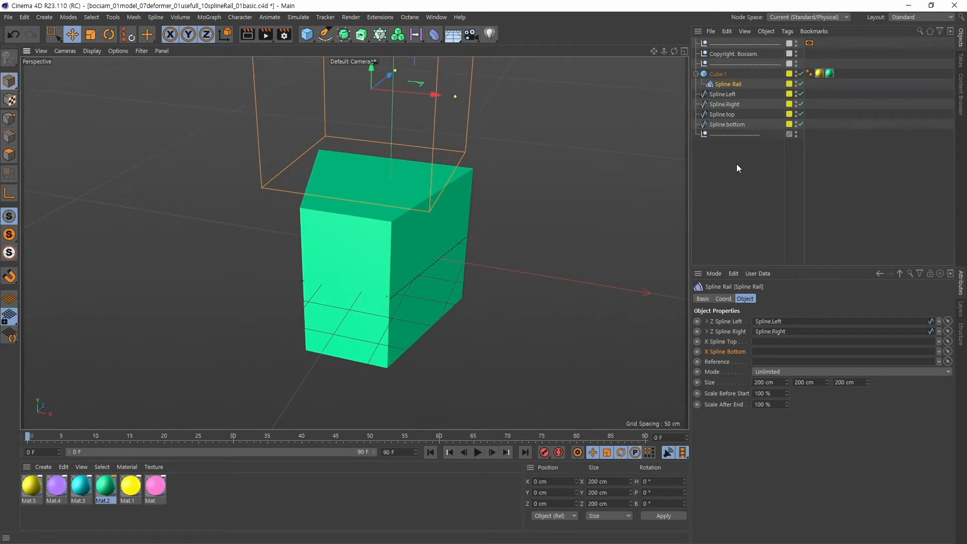
Try moving Spline.Right along its X axis to reshape the cube, and undo the move
left_click(722, 94)
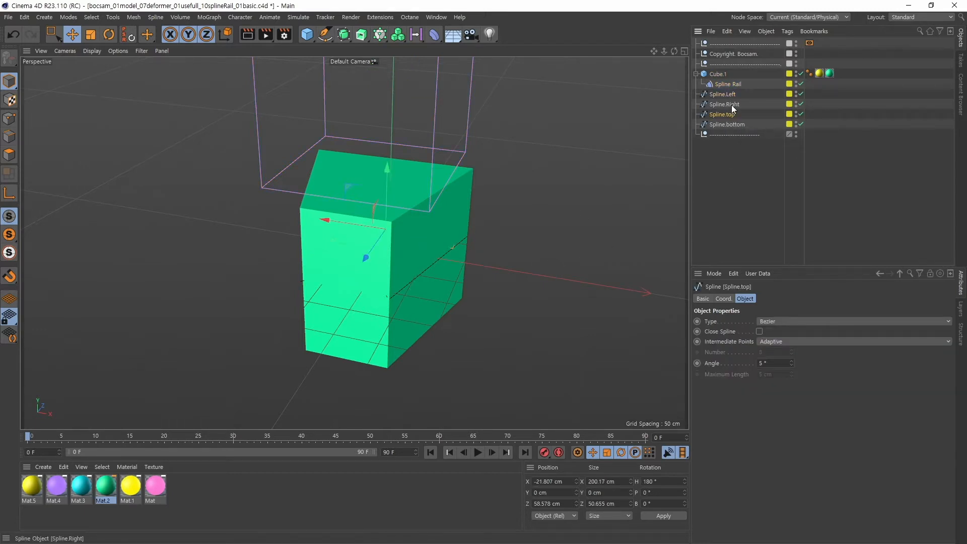
left_click(723, 104)
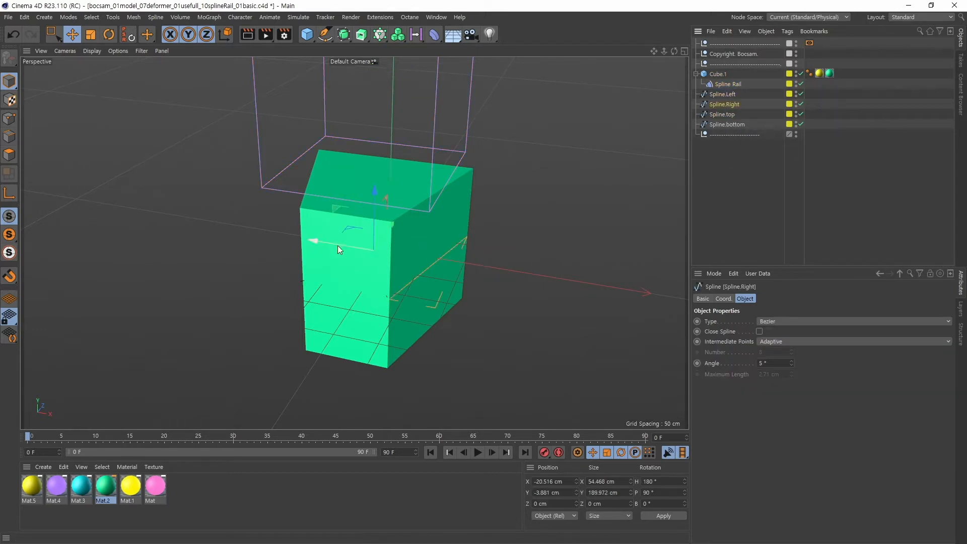
mouse_move(317, 242)
left_mouse_down()
mouse_move(431, 247)
mouse_move(273, 251)
mouse_move(425, 250)
mouse_move(304, 246)
mouse_move(374, 255)
mouse_move(280, 258)
mouse_move(310, 259)
left_mouse_up()
key("ctrl+z")
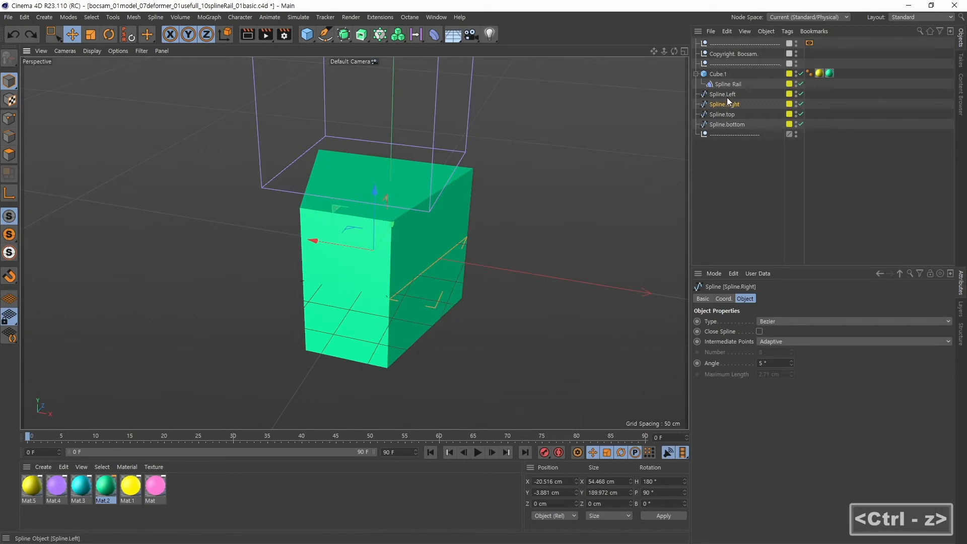
Move Spline.Left outward along the X axis to about -85 cm
left_click(722, 95)
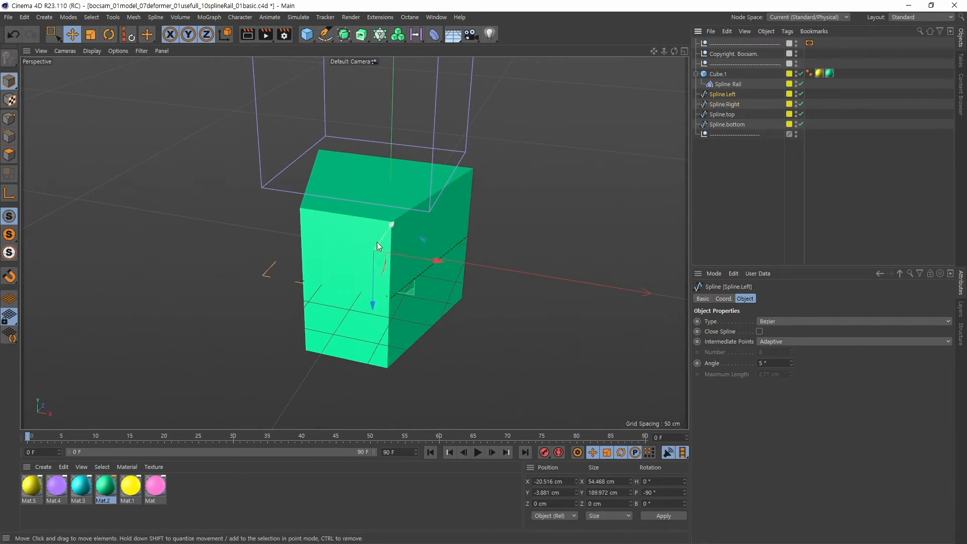
left_click_drag(437, 259, 482, 302)
key("ctrl+z")
Try rotating Spline.Left to a pitch of about -37° to twist the cube, and undo the rotation
key("r")
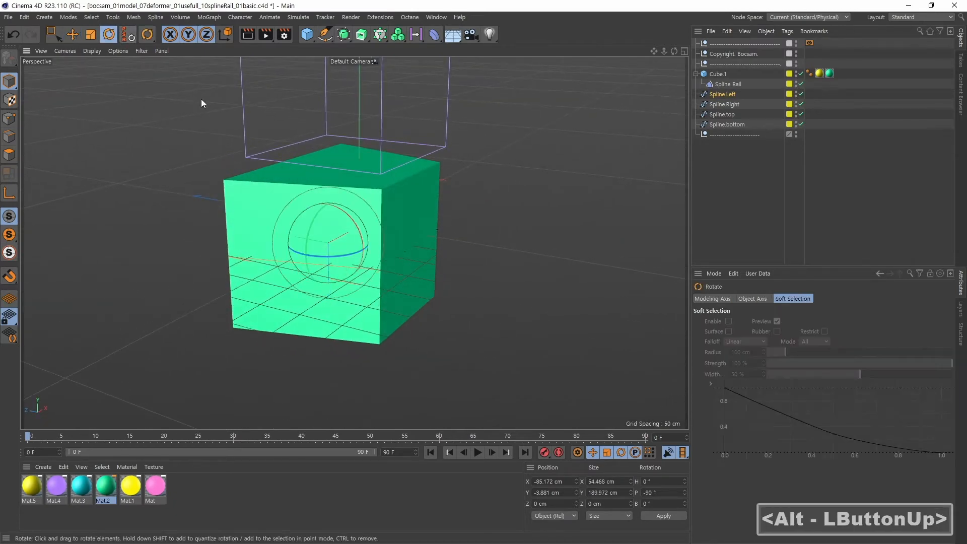
left_click_drag(356, 228, 377, 264)
left_click_drag(524, 234, 449, 240, "alt")
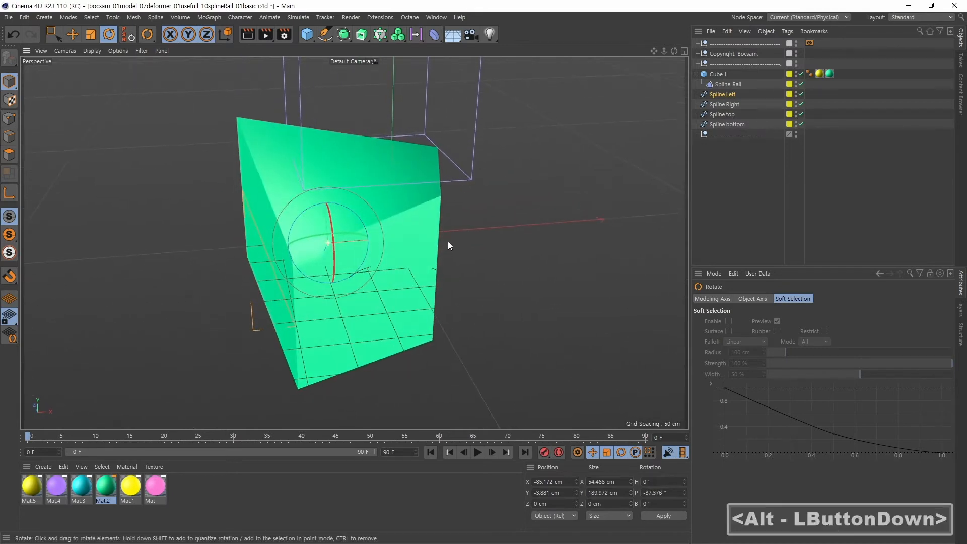
key("ctrl+z")
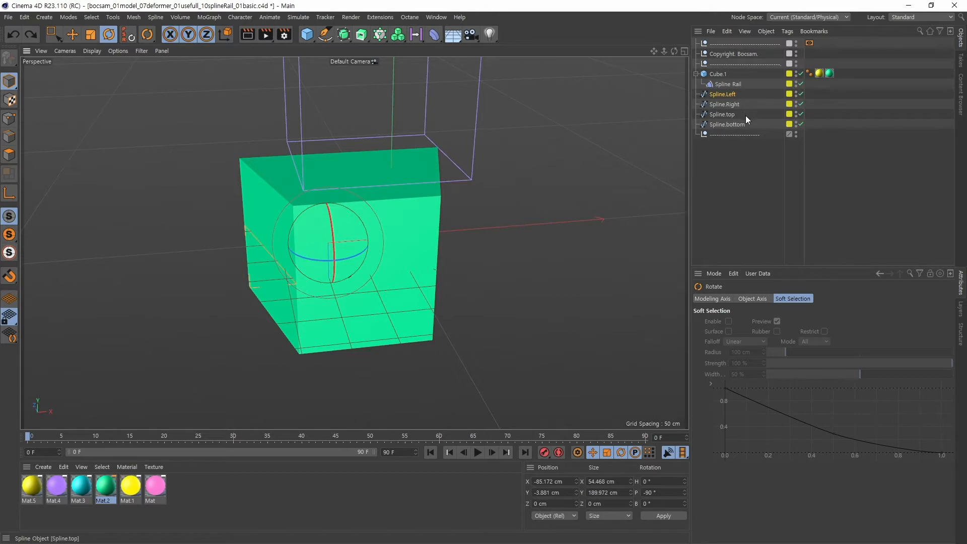
Assign Spline.top as the Spline Rail's X Spline Top and Spline.bottom as its X Spline Bottom
left_click(72, 34)
left_click(732, 84)
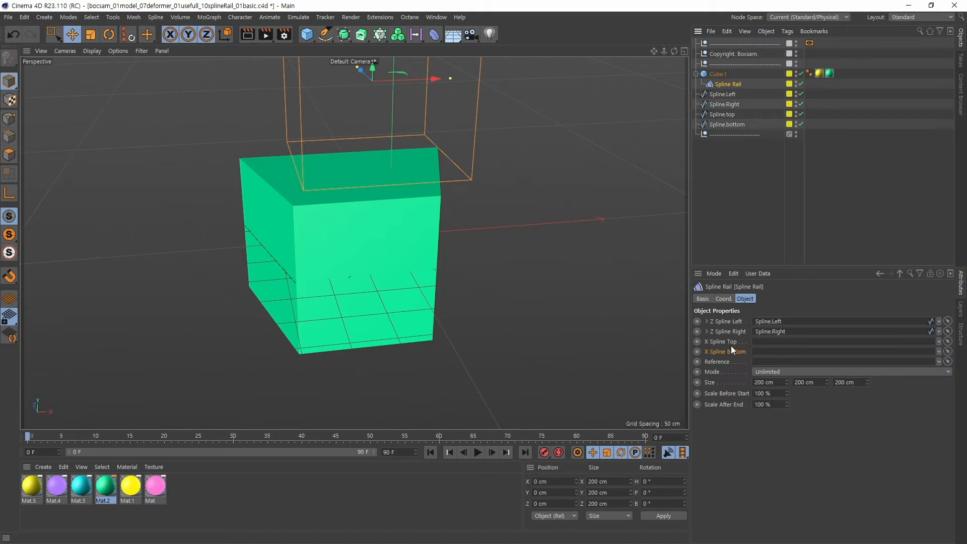
left_click_drag(730, 115, 769, 343)
mouse_move(549, 244)
left_mouse_down("alt")
mouse_move(546, 327)
mouse_move(541, 240)
left_mouse_up("alt")
middle_click_drag(541, 240, 577, 280, "alt")
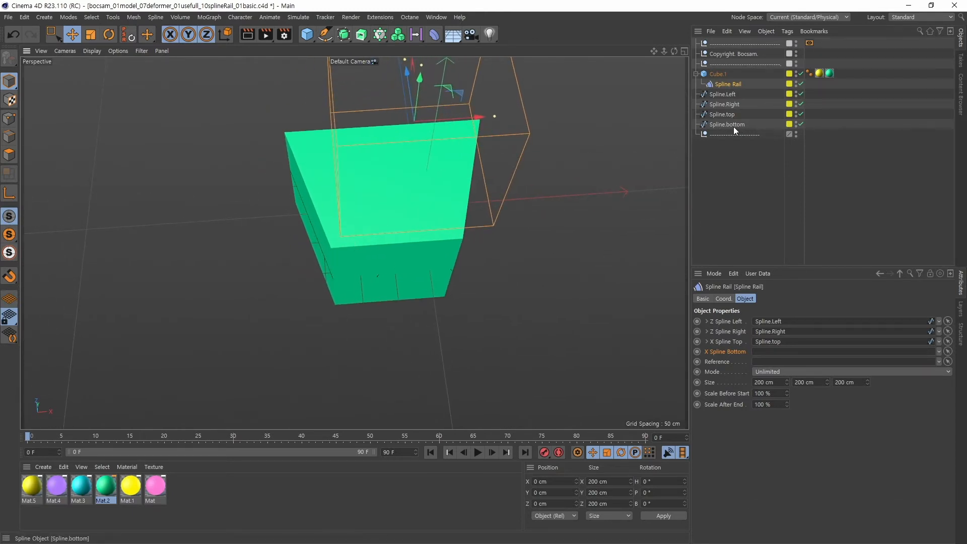
left_click_drag(734, 125, 779, 353)
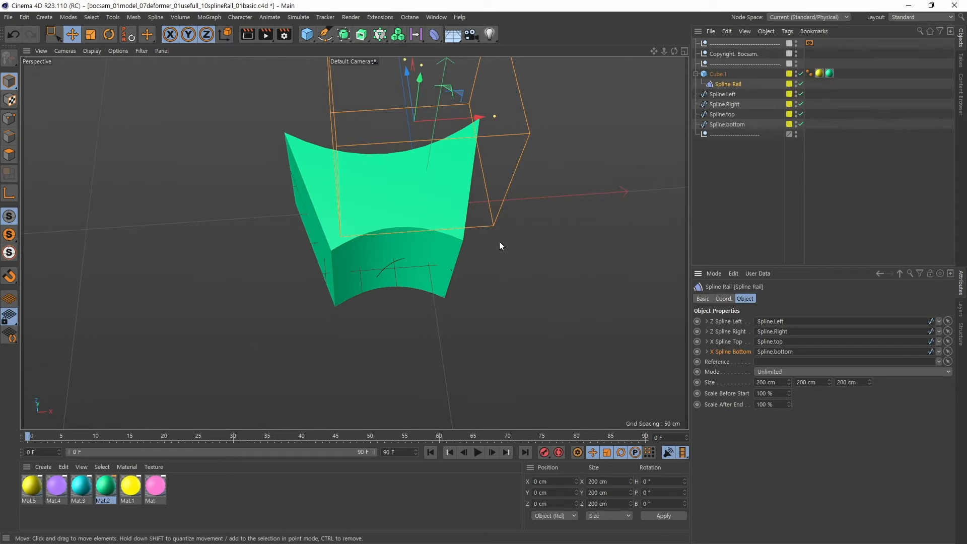
middle_click_drag(499, 241, 501, 269, "alt")
left_click_drag(501, 269, 527, 230, "alt")
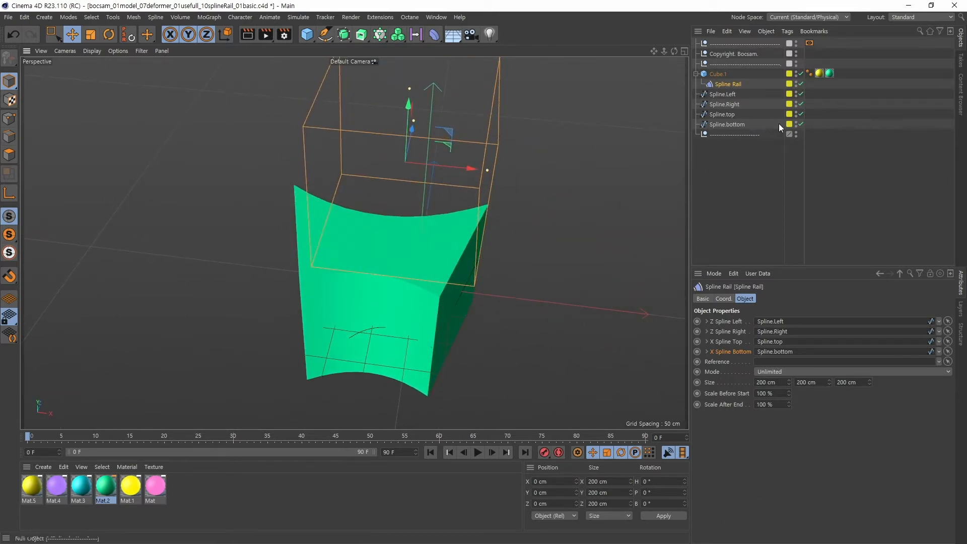
Move Cube.1 along its Z axis to about 8 cm and nudge it along X to about -26.6 cm
left_click(720, 76)
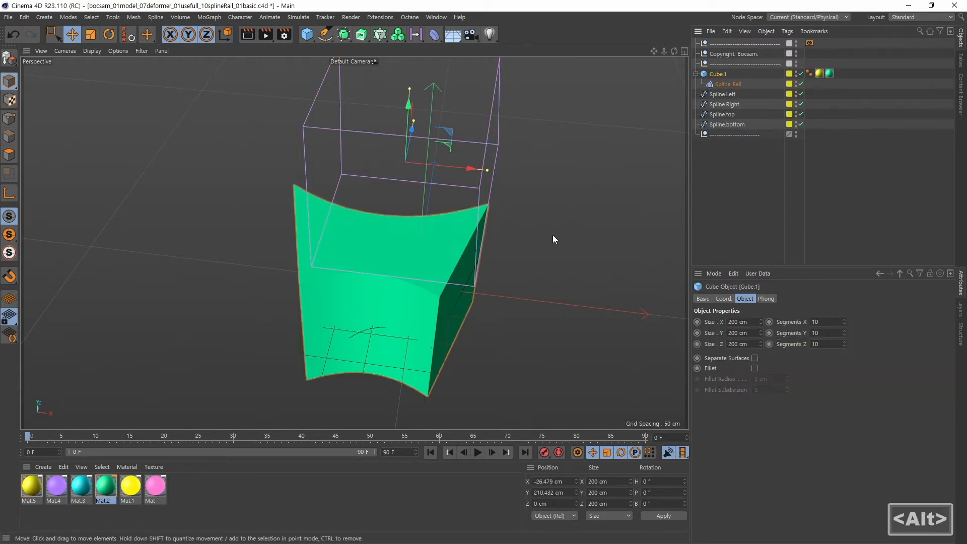
left_click_drag(552, 234, 482, 198, "alt")
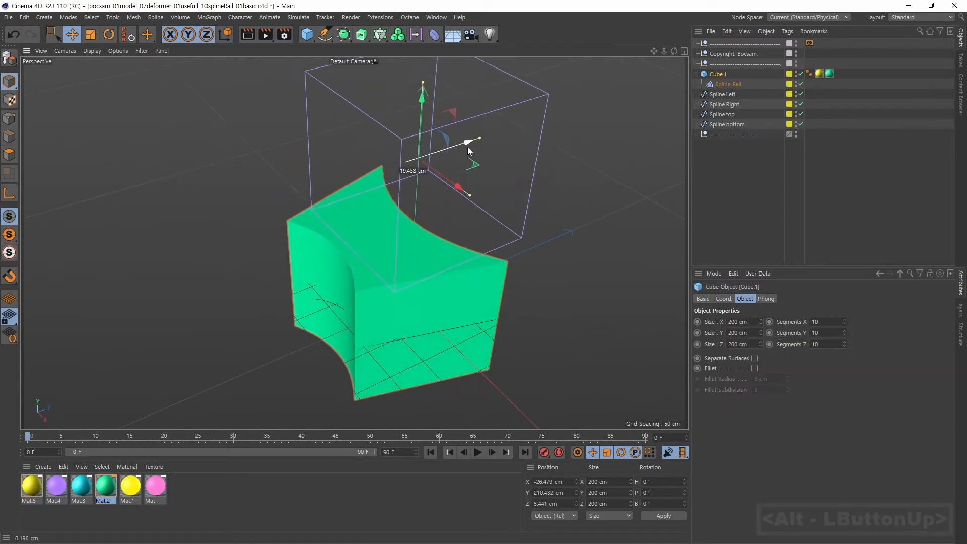
mouse_move(449, 162)
left_mouse_down("alt")
mouse_move(509, 205)
mouse_move(459, 173)
left_mouse_up("alt")
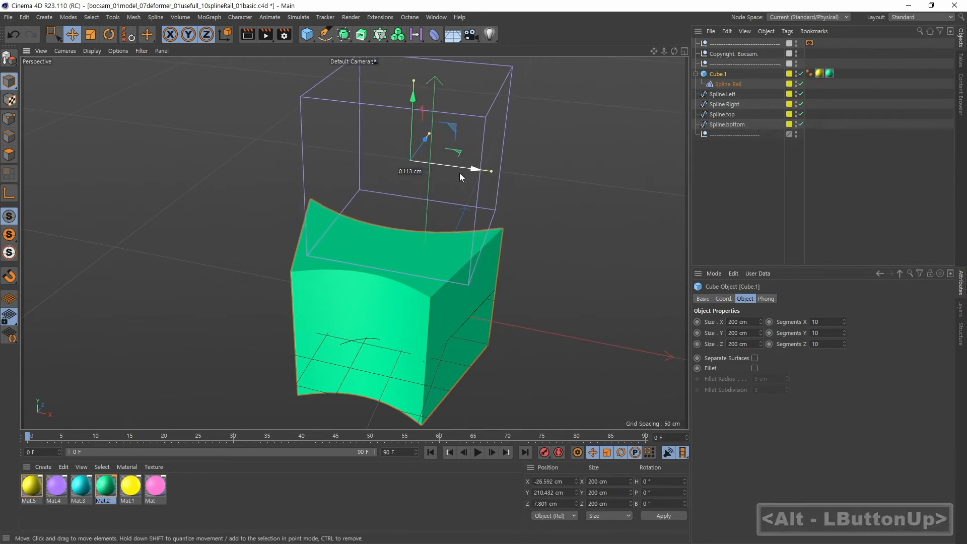
Move Cube.1's Spline Rail deformer along its Z axis to about -57 cm
left_click(727, 83)
mouse_move(559, 204)
left_mouse_down("alt")
mouse_move(577, 212)
mouse_move(564, 208)
left_mouse_up("alt")
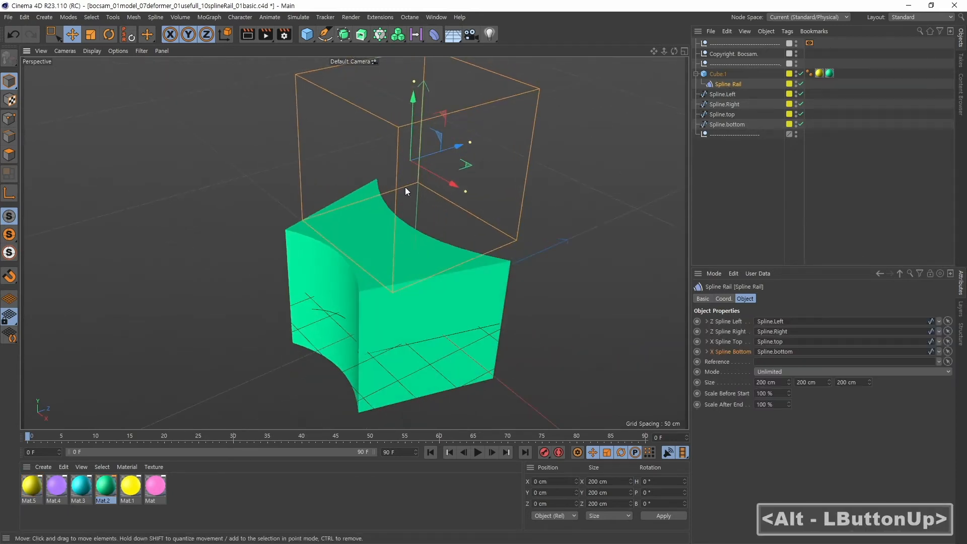
left_click_drag(442, 153, 436, 224)
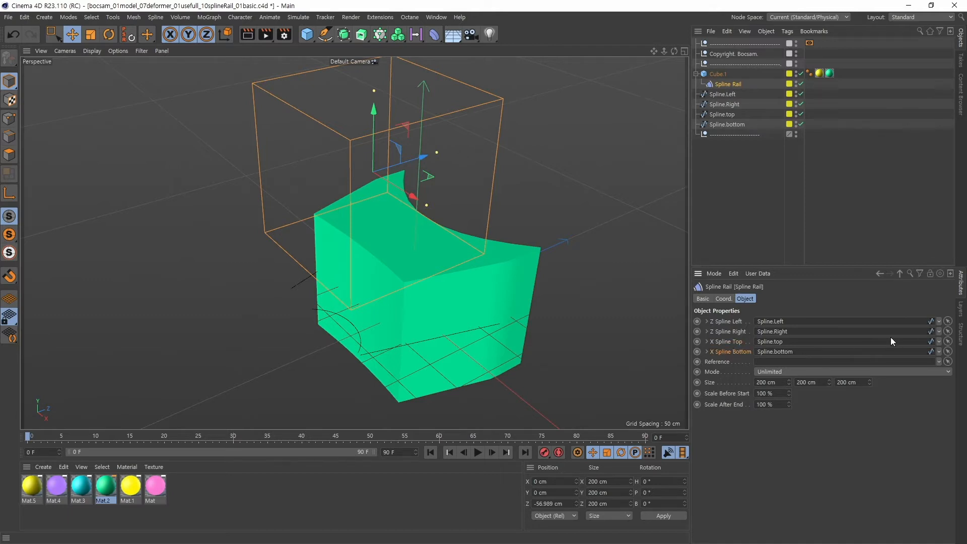
Clear the X Spline Top and X Spline Bottom assignments of the Spline Rail
left_click(939, 341)
left_click(934, 349)
left_click(939, 351)
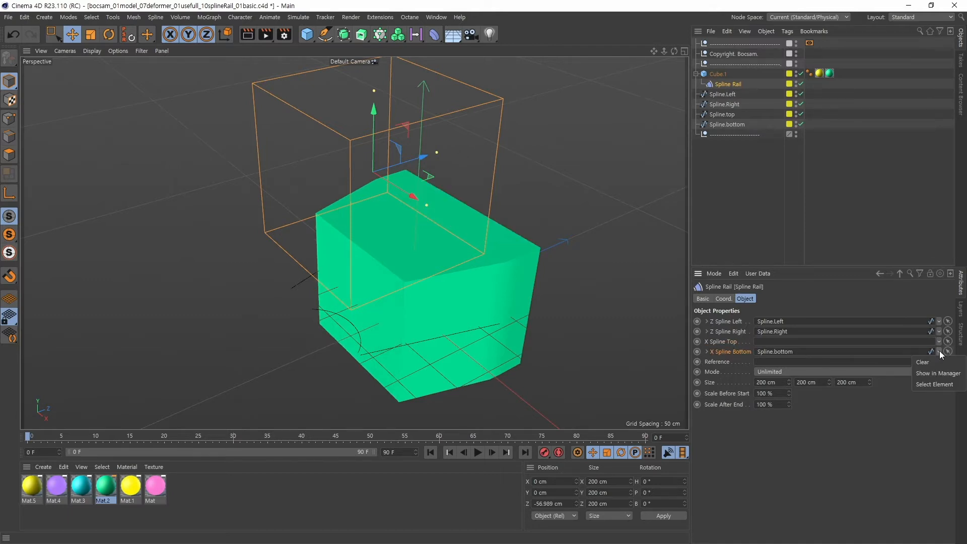
left_click(935, 360)
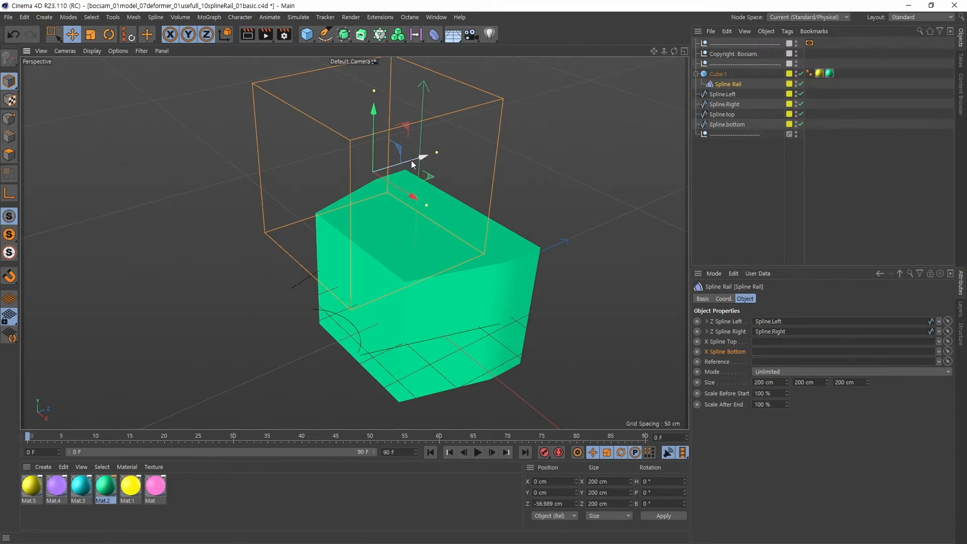
Move the Spline Rail deformer along its Z axis to about 85 cm so it extends past one end of the cube
left_click_drag(412, 161, 527, 180)
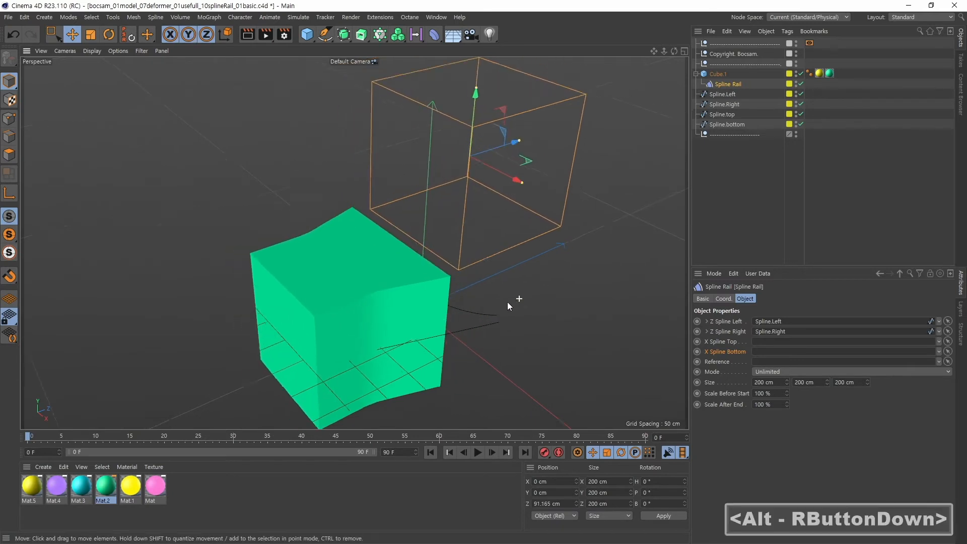
right_click_drag(508, 302, 492, 305, "alt")
left_click_drag(492, 306, 508, 359, "alt")
middle_click_drag(520, 257, 496, 238, "alt")
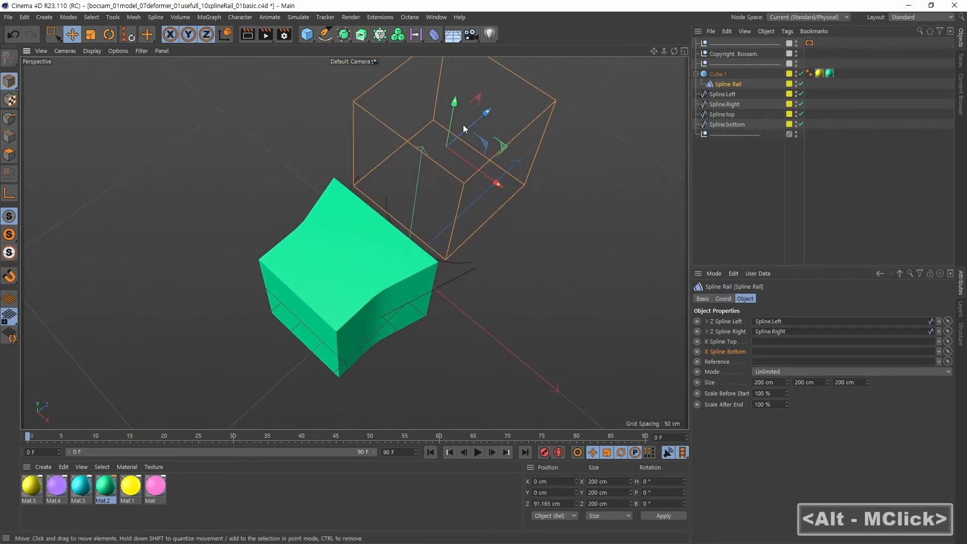
left_click_drag(463, 128, 475, 152)
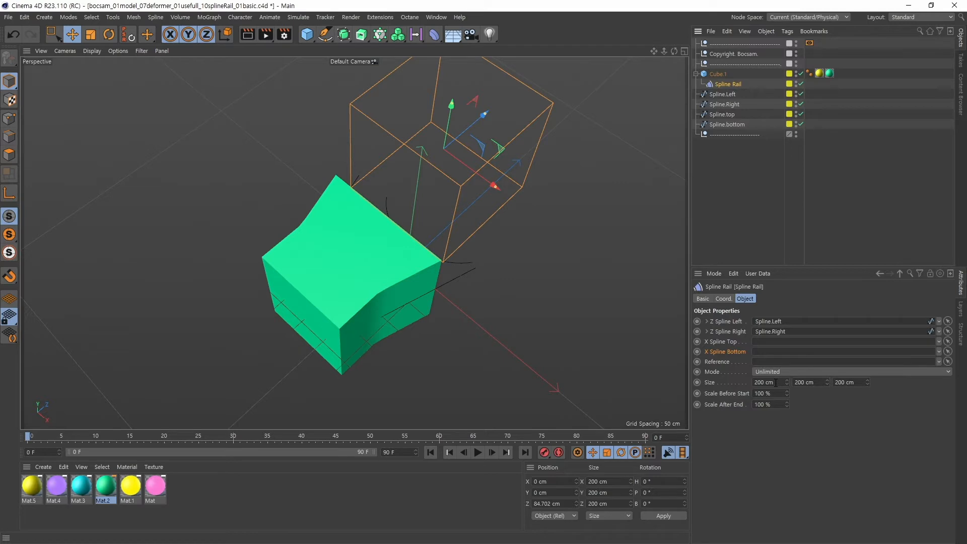
Try the Spline Rail's Limited mode, and switch it back to Unlimited
left_click(789, 371)
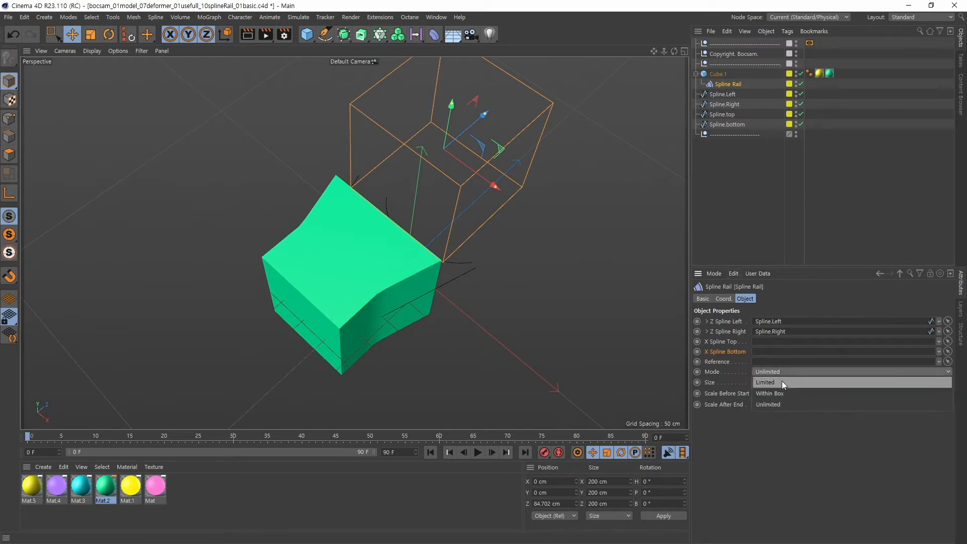
left_click(782, 381)
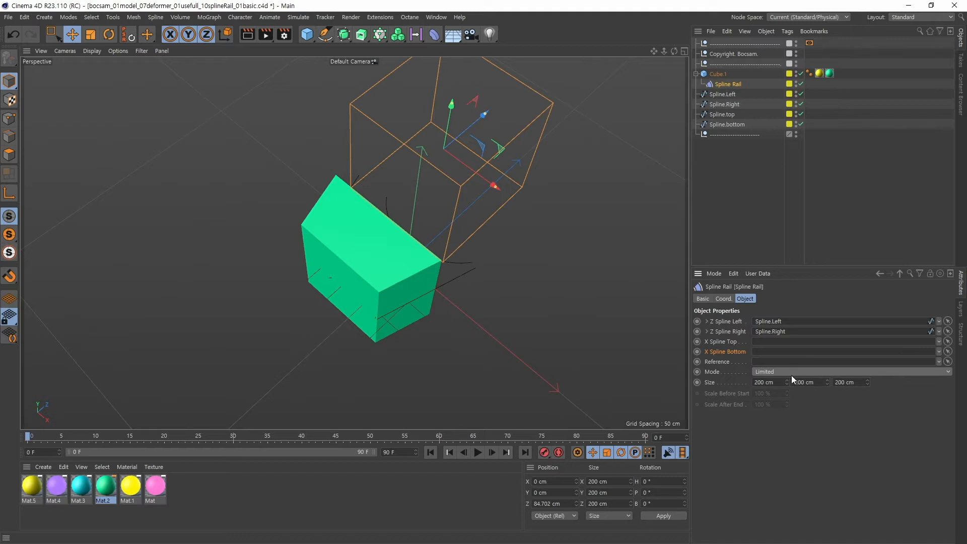
left_click(784, 373)
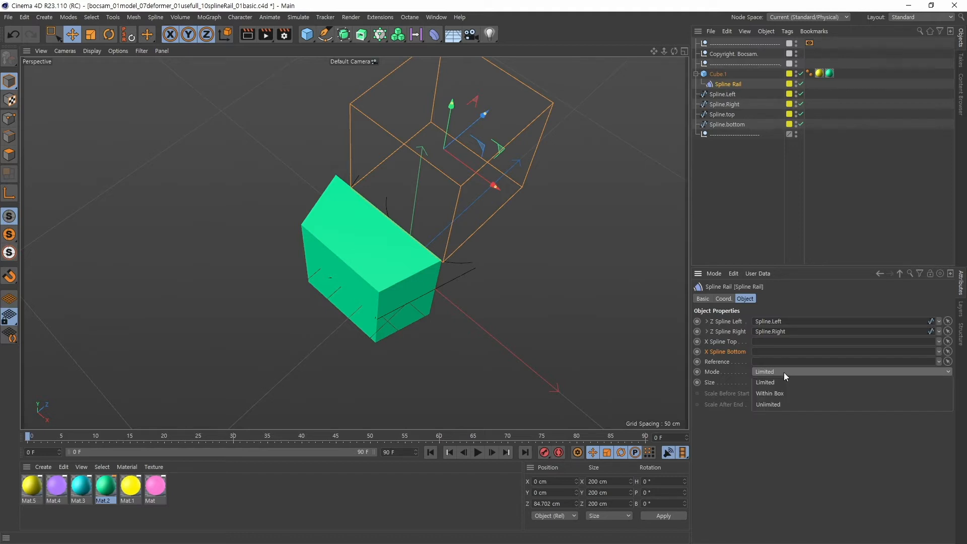
left_click(779, 403)
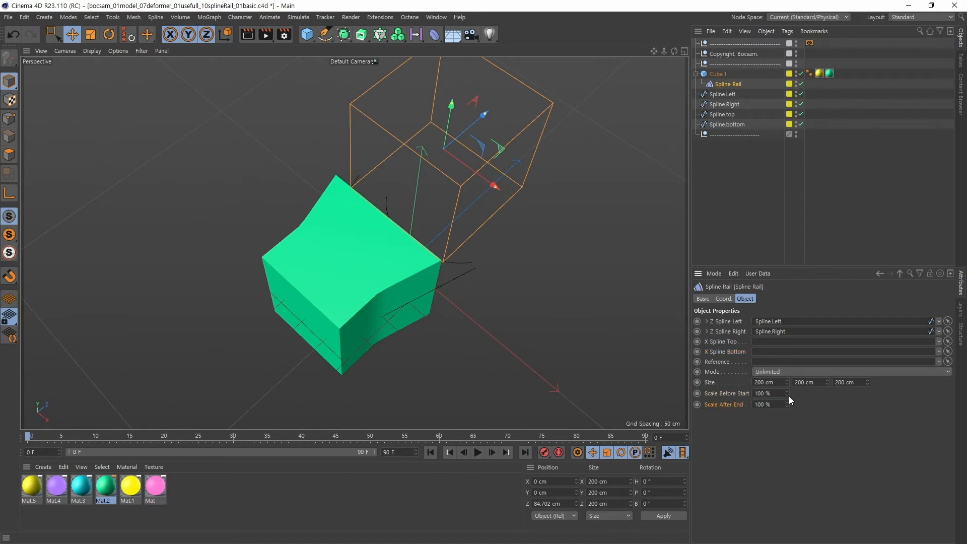
Try a Scale Before Start of 119 % on the Spline Rail, and reset it to 100 %
mouse_move(788, 394)
left_mouse_down()
mouse_move(772, 274)
mouse_move(799, 401)
mouse_move(796, 306)
mouse_move(805, 404)
mouse_move(797, 381)
left_mouse_up()
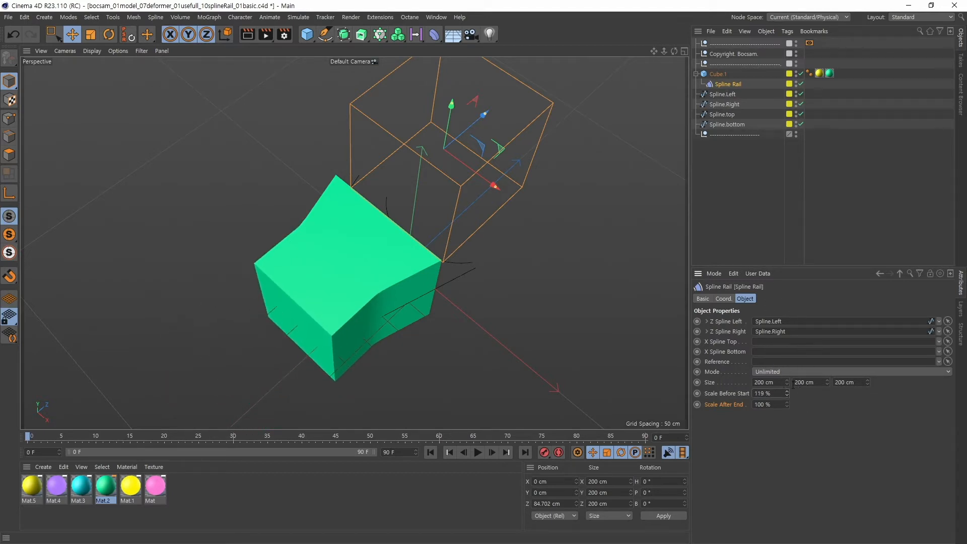
double_click(774, 393)
type("100")
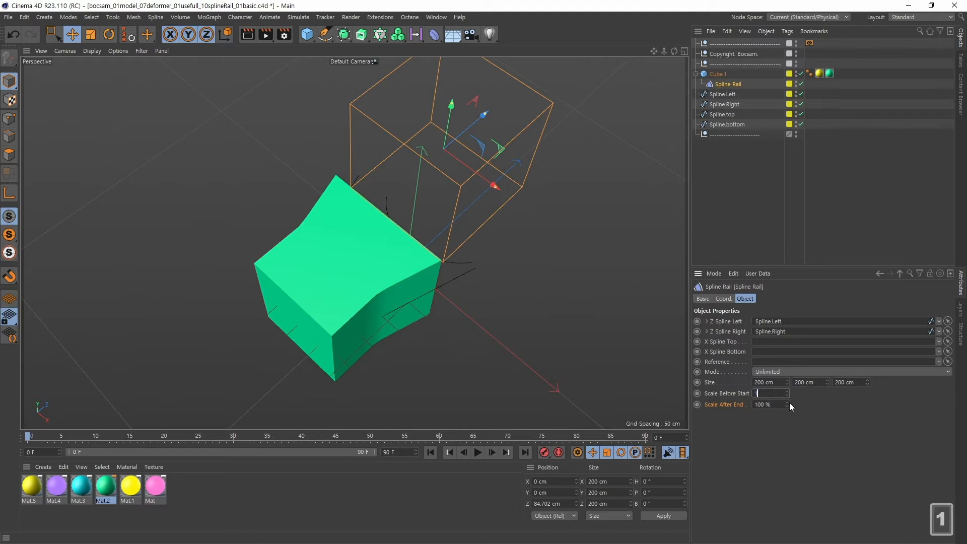
key("Return")
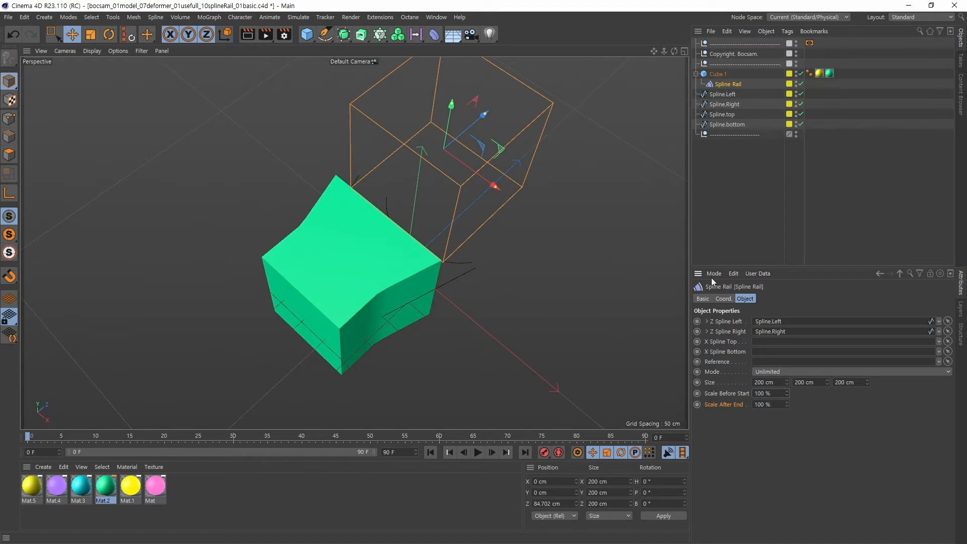
Examine the deformed cube in perspective and top view, and disable Cube.1 to inspect the four rail splines alone
left_click_drag(468, 333, 563, 278, "alt")
right_click_drag(562, 279, 484, 276, "alt")
middle_click_drag(484, 276, 470, 299, "alt")
mouse_move(470, 299)
left_mouse_down("alt")
mouse_move(496, 298)
mouse_move(473, 297)
mouse_move(479, 292)
left_mouse_up("alt")
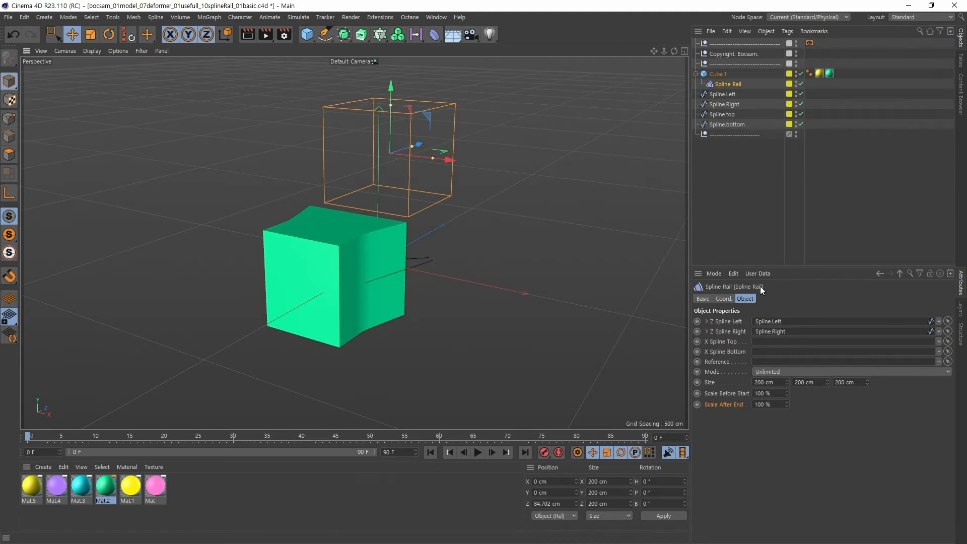
middle_click(569, 238)
middle_click(521, 202)
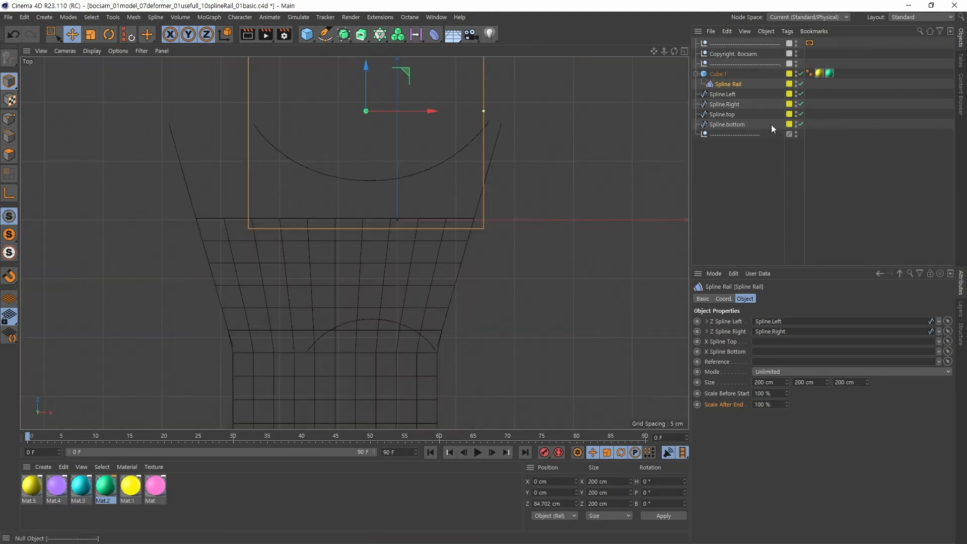
left_click(801, 73)
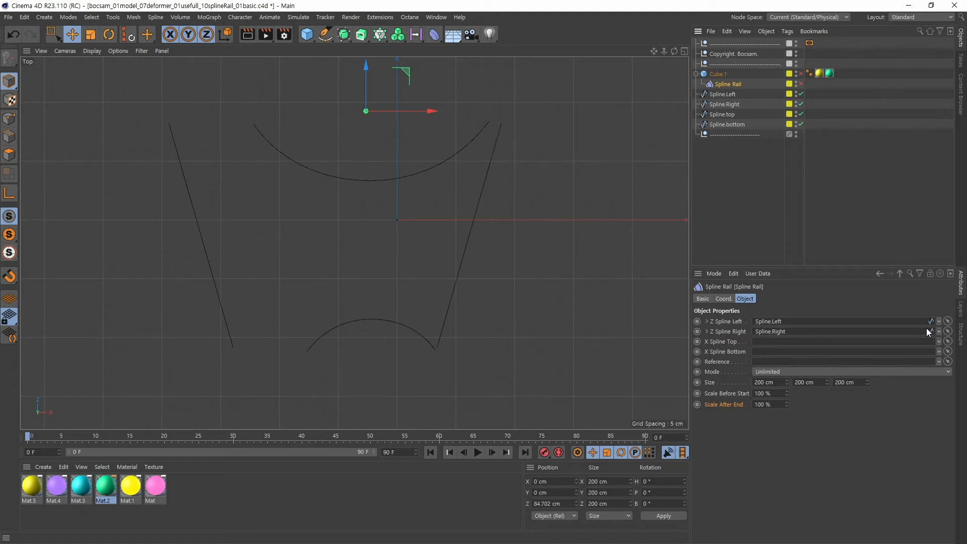
Show the Z_up layer's objects in the viewport and object list, and re-enable Cube.1
left_click(961, 313)
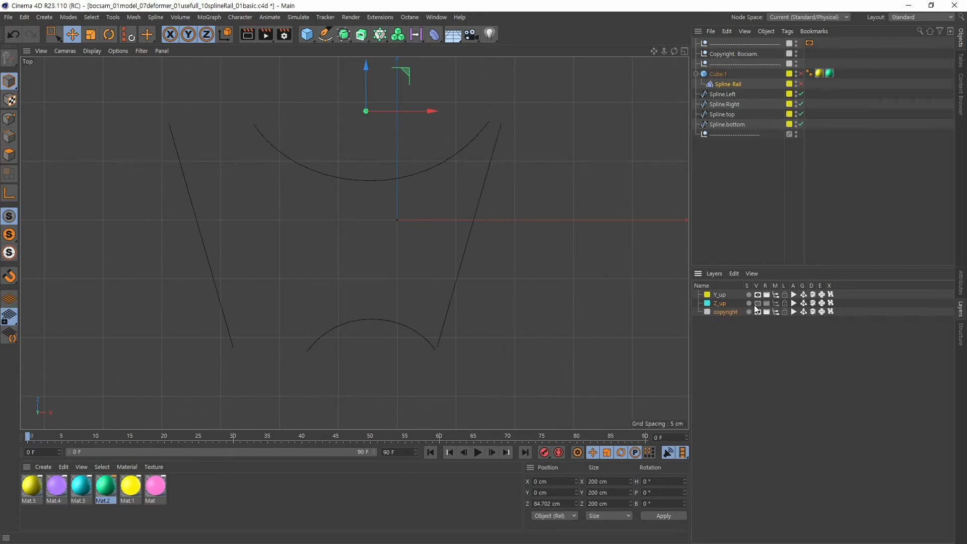
left_click(775, 304)
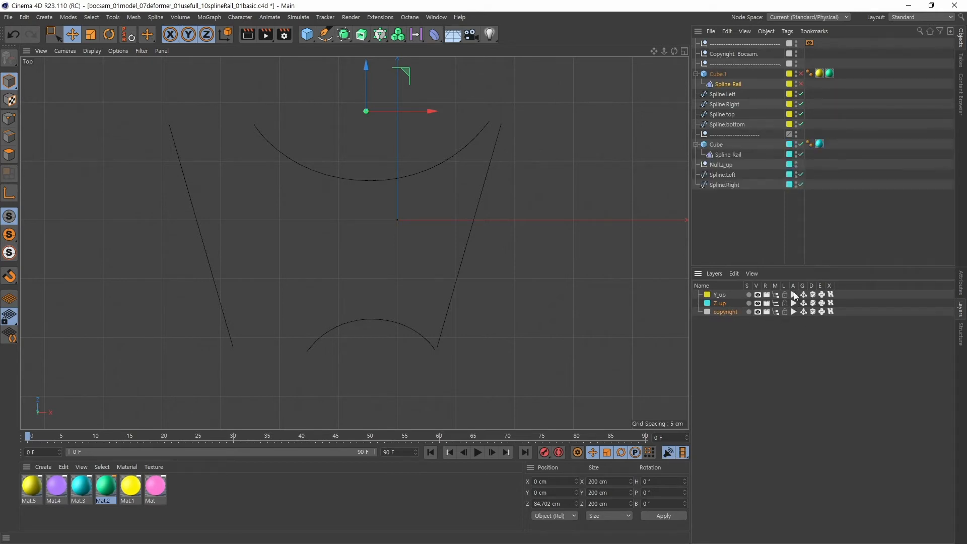
middle_click(334, 264)
middle_click(348, 210)
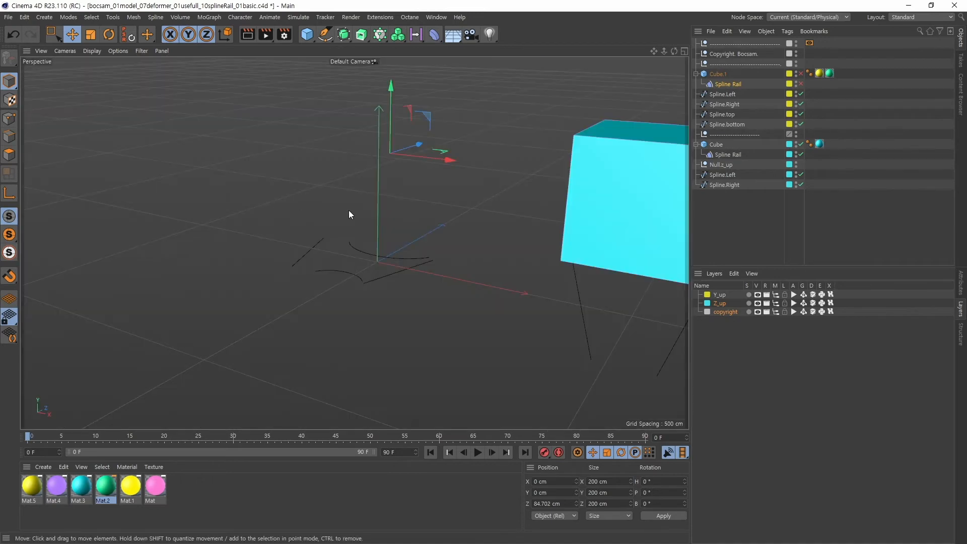
middle_click_drag(567, 264, 422, 275, "alt")
left_click_drag(422, 275, 410, 234, "alt")
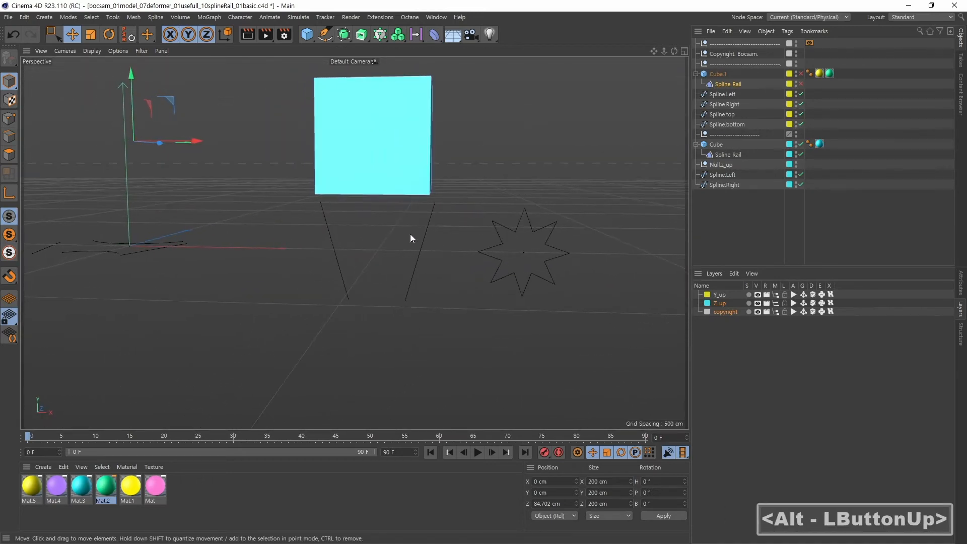
middle_click(397, 263, "alt")
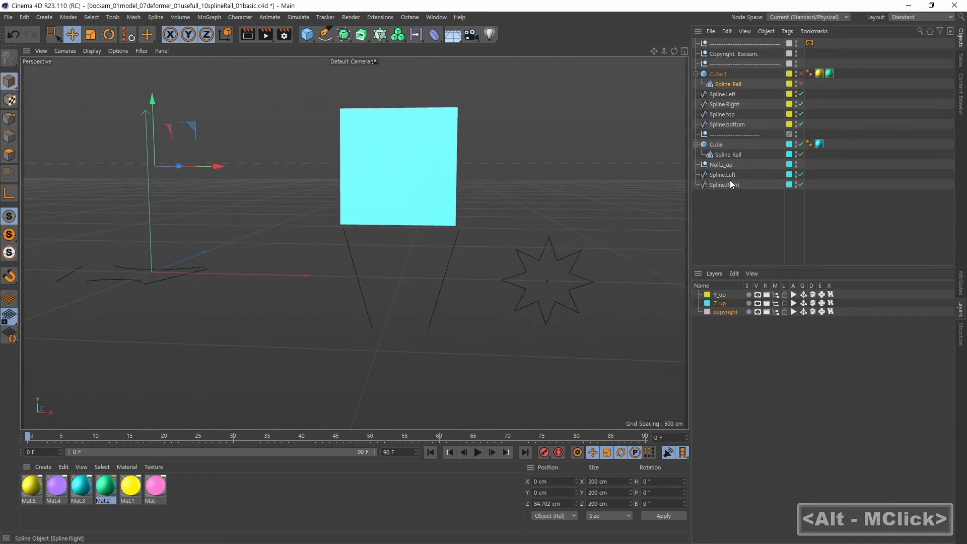
left_click(801, 73)
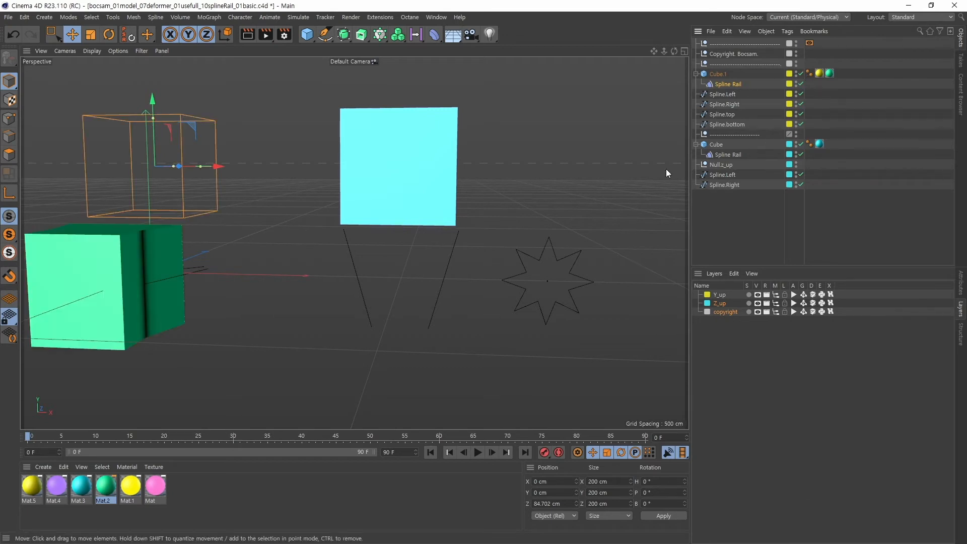
Examine the Z_up layer's Spline.Left and Spline.Right in the front view, and show the attributes of both splines
left_click(723, 175)
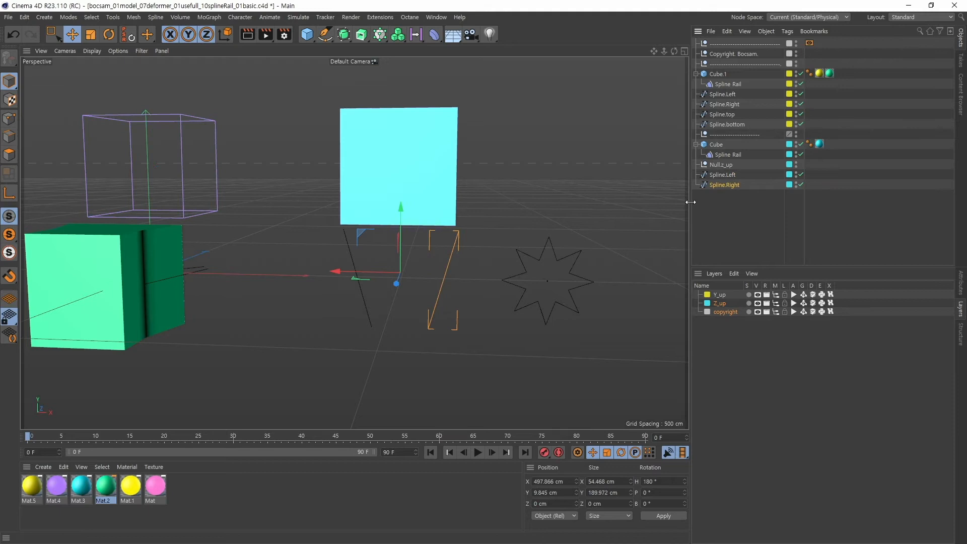
middle_click(453, 304)
middle_click(433, 361)
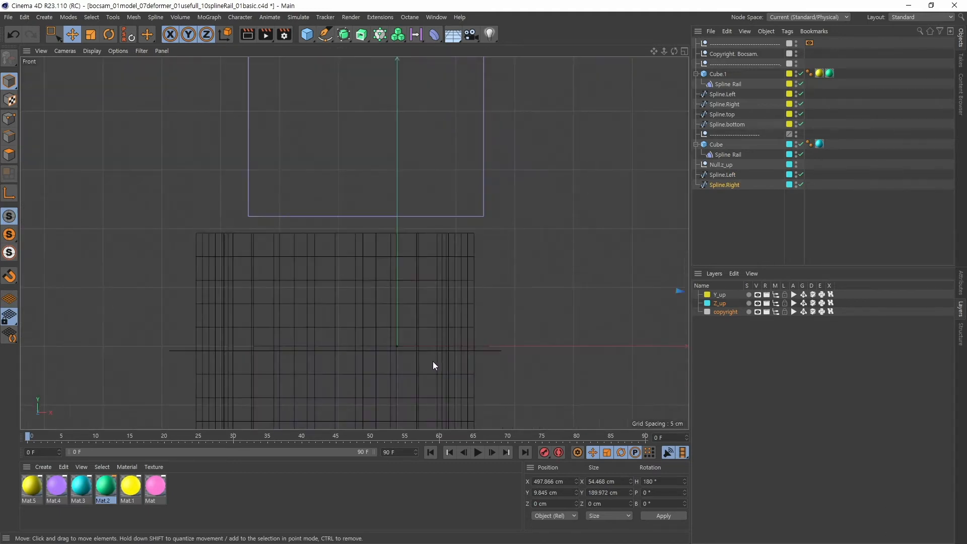
right_click_drag(433, 361, 530, 337, "alt")
middle_click_drag(530, 337, 415, 334, "alt")
right_click_drag(415, 334, 440, 324, "alt")
middle_click_drag(439, 324, 422, 319, "alt")
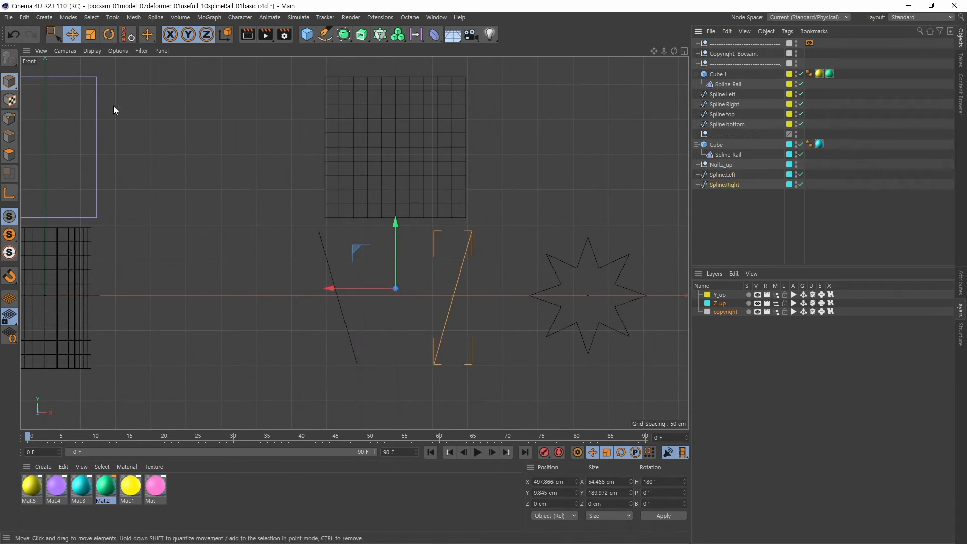
left_click(726, 174)
left_click(728, 184, "shift")
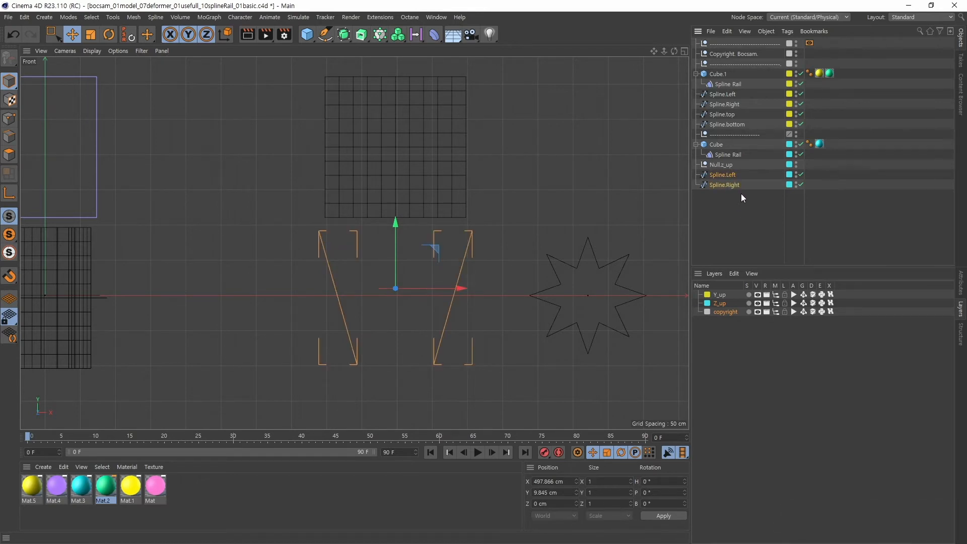
left_click(960, 285)
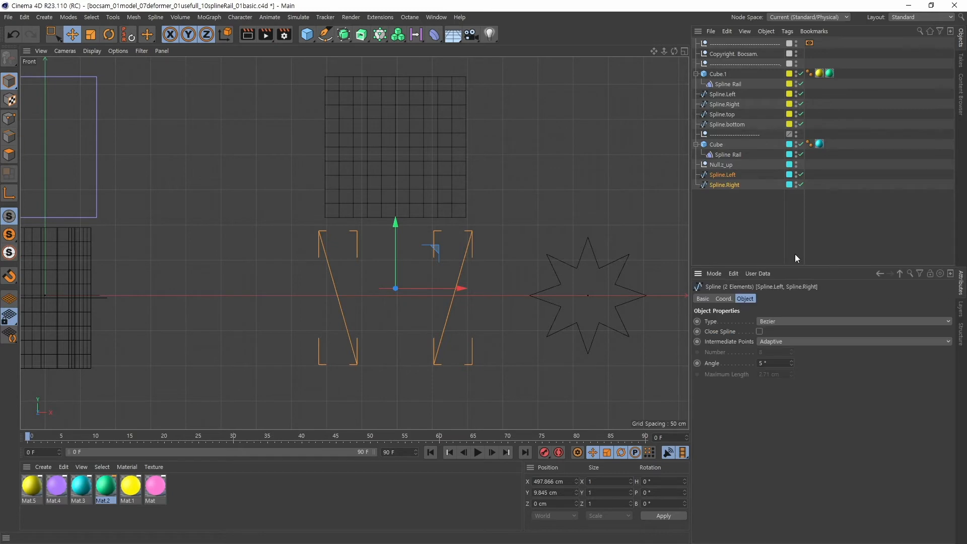
middle_click(399, 302)
middle_click(224, 199)
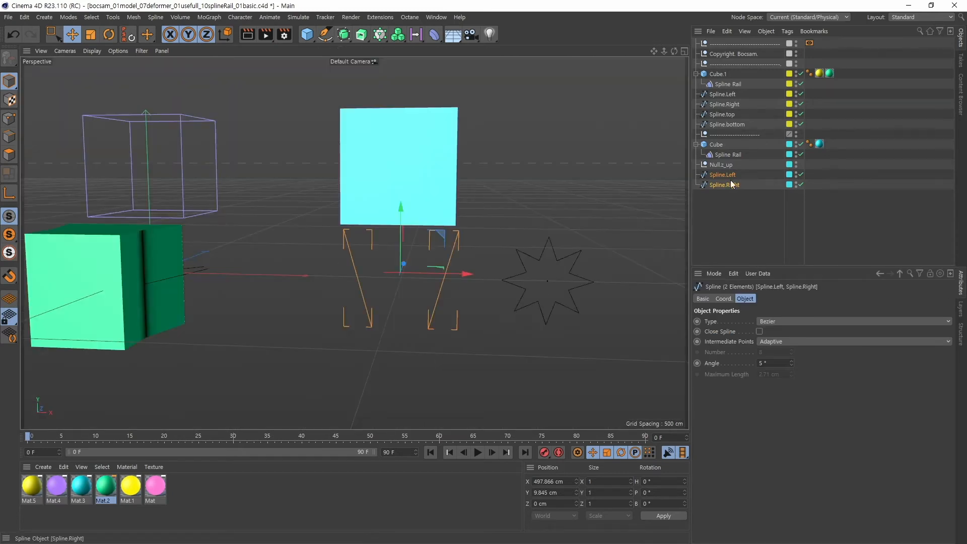
Assign the Z_up layer's Spline.Left as Z Spline Left and Spline.Right as Z Spline Right on the cyan cube's Spline Rail
left_click(750, 156)
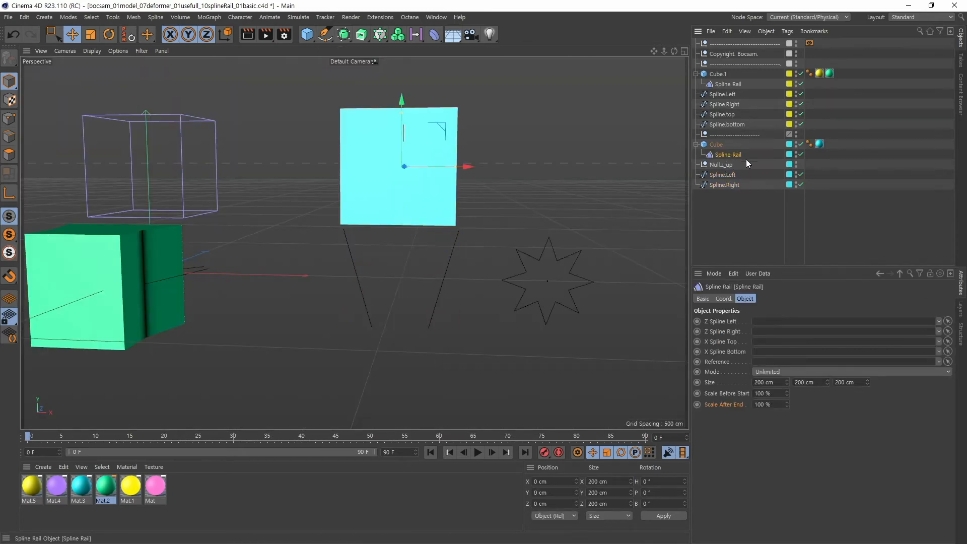
left_click_drag(738, 176, 785, 321)
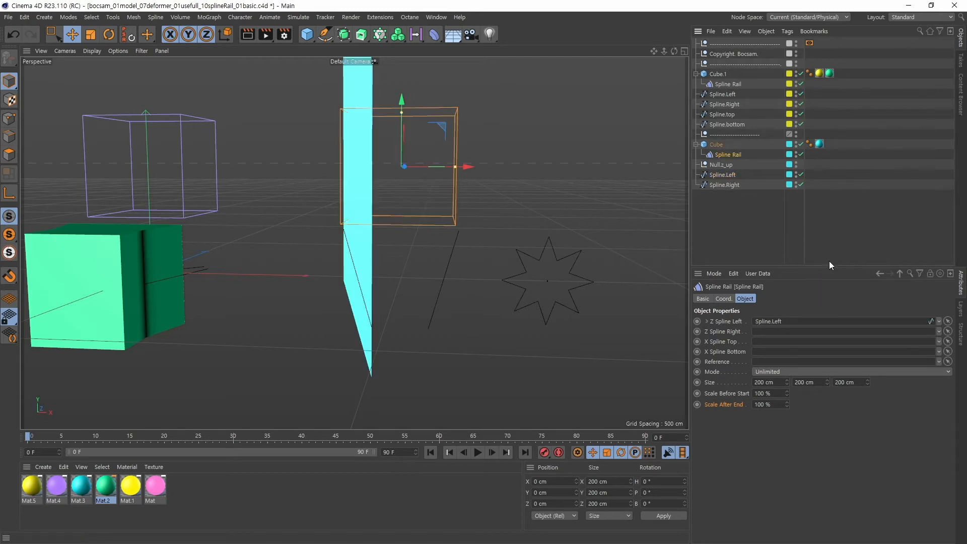
left_click_drag(730, 186, 781, 333)
mouse_move(504, 324)
left_mouse_down("alt")
mouse_move(372, 334)
mouse_move(534, 316)
mouse_move(380, 334)
mouse_move(520, 311)
mouse_move(503, 306)
left_mouse_up("alt")
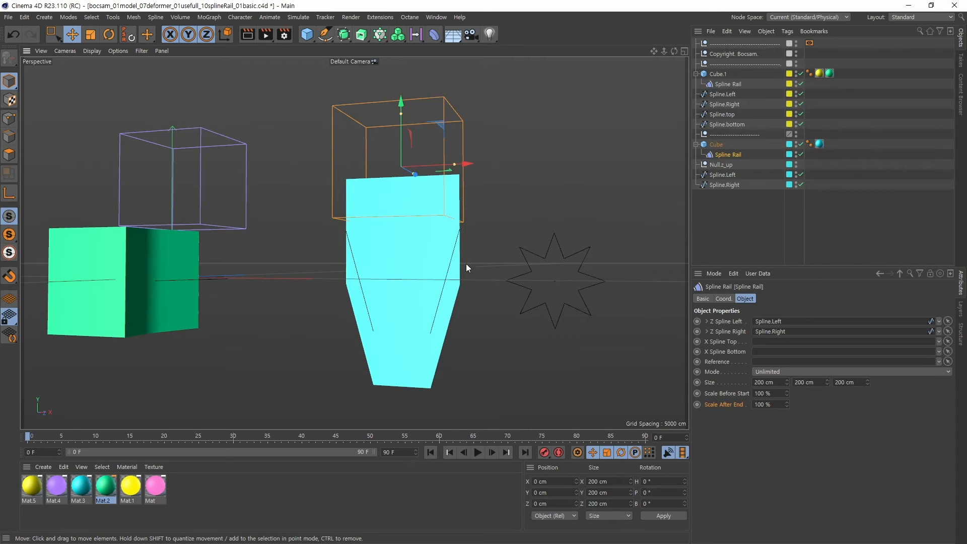
Examine the deformed cyan cube in perspective, and show the pitch rotation in the coordinates of Null.z_up
middle_click_drag(500, 275, 485, 271, "alt")
left_click_drag(485, 271, 502, 300, "alt")
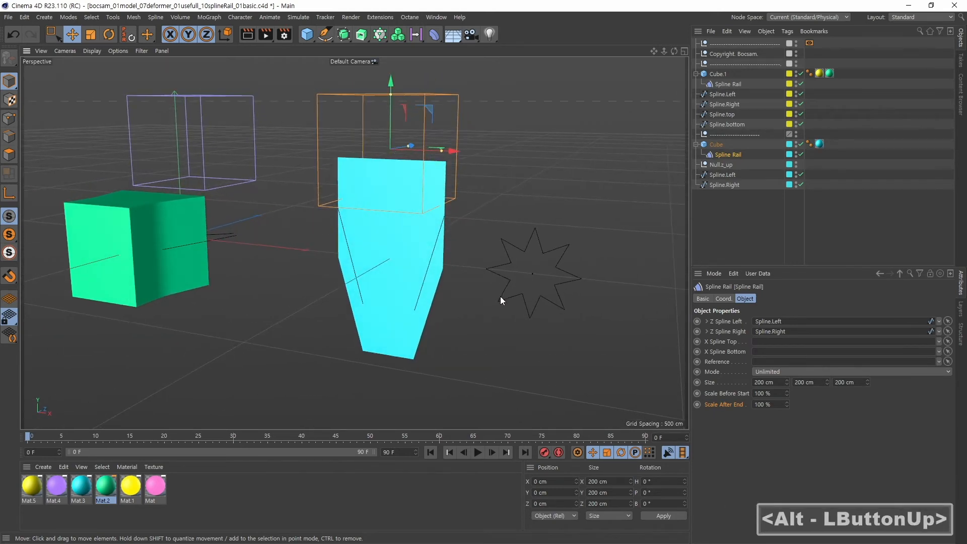
left_click_drag(480, 259, 452, 264, "alt")
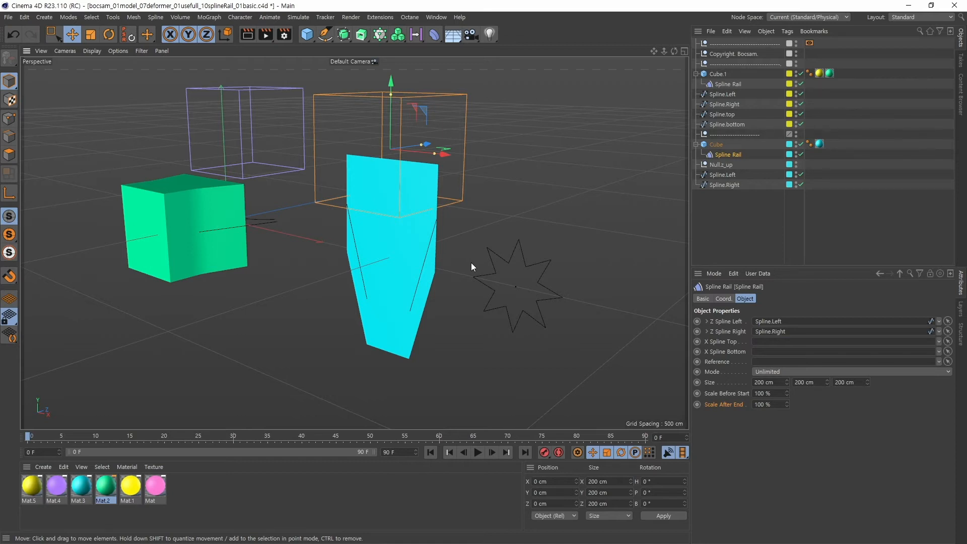
left_click(724, 165)
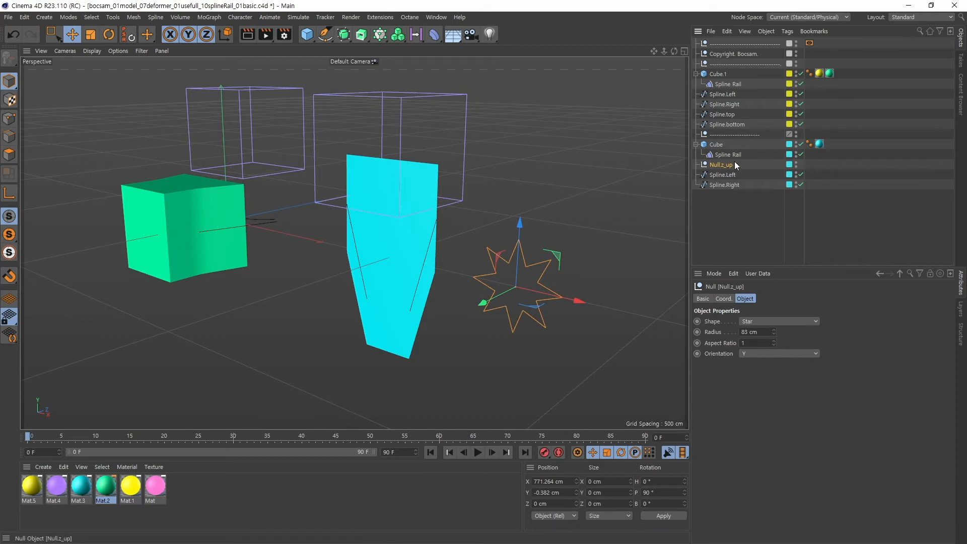
left_click(307, 34)
left_click(723, 298)
double_click(865, 333)
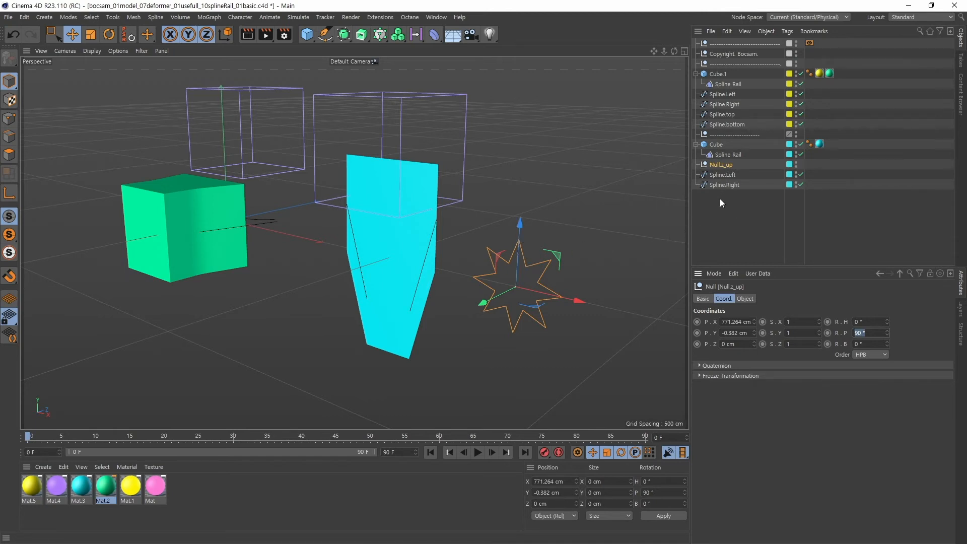
Assign Null.z_up as the Reference of the cyan cube's Spline Rail, and shift the deformer slightly along its Y axis
left_click(733, 158)
left_click(745, 299)
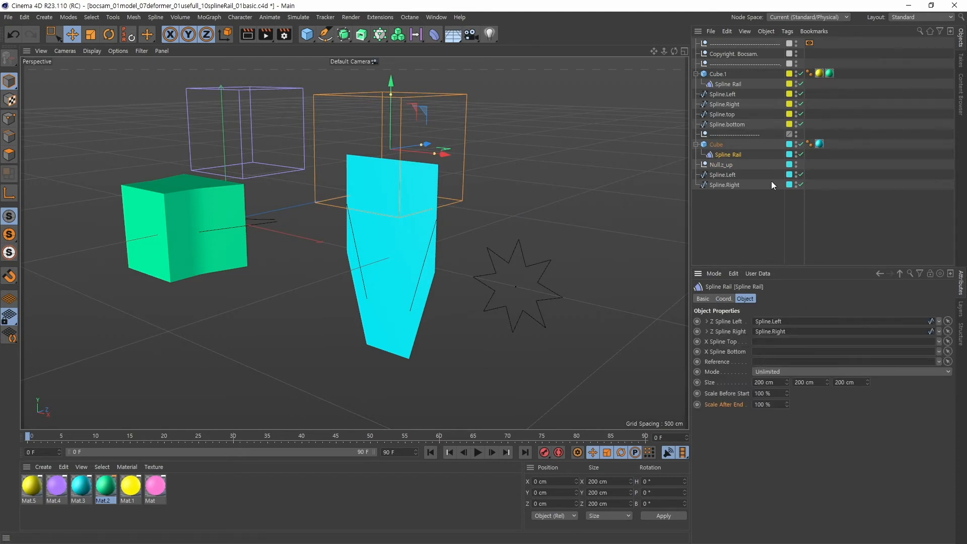
left_click_drag(726, 165, 776, 361)
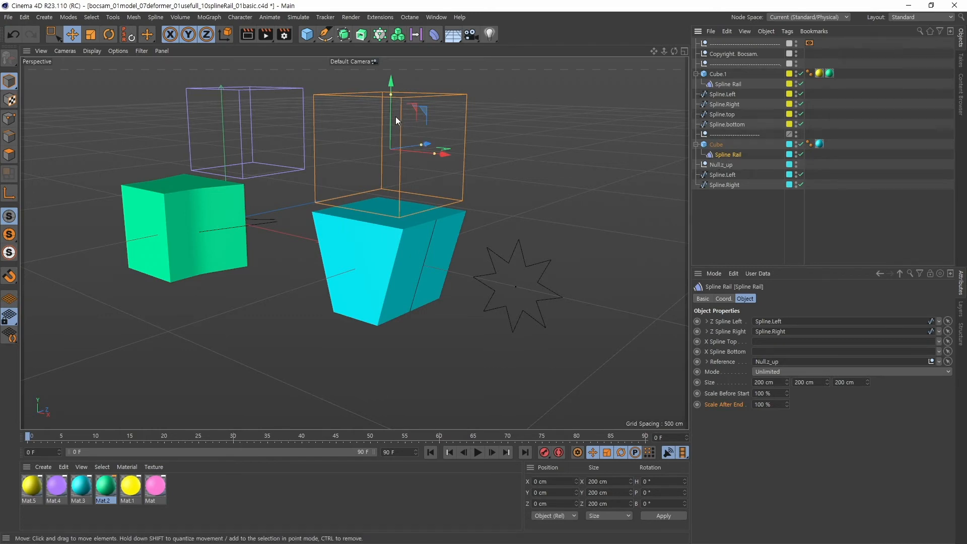
mouse_move(392, 119)
left_mouse_down()
mouse_move(383, 89)
mouse_move(401, 213)
mouse_move(407, 128)
left_mouse_up()
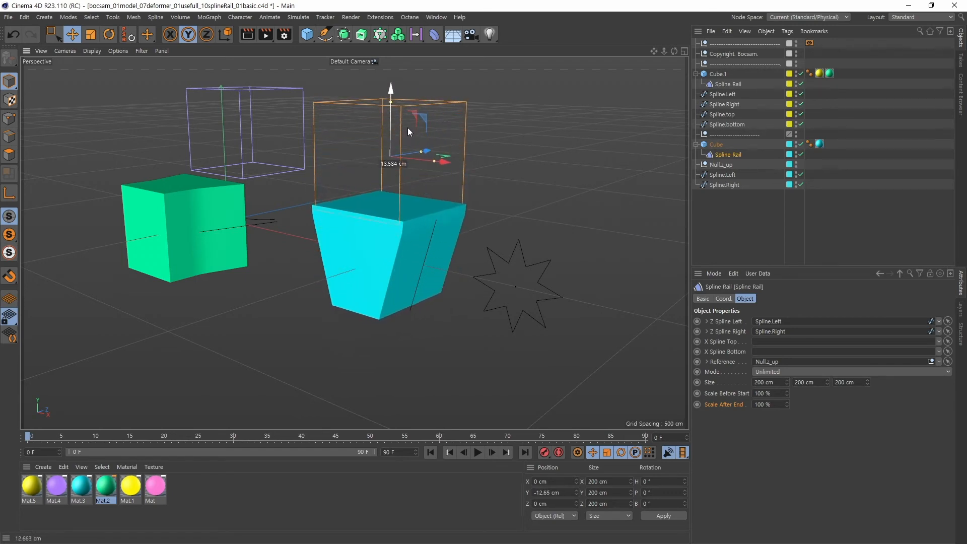
Try rotating Null.z_up about its X axis to a pitch of about 76°, and undo the rotation
middle_click_drag(351, 271, 363, 296, "alt")
right_click_drag(368, 292, 400, 278, "alt")
left_click(730, 166)
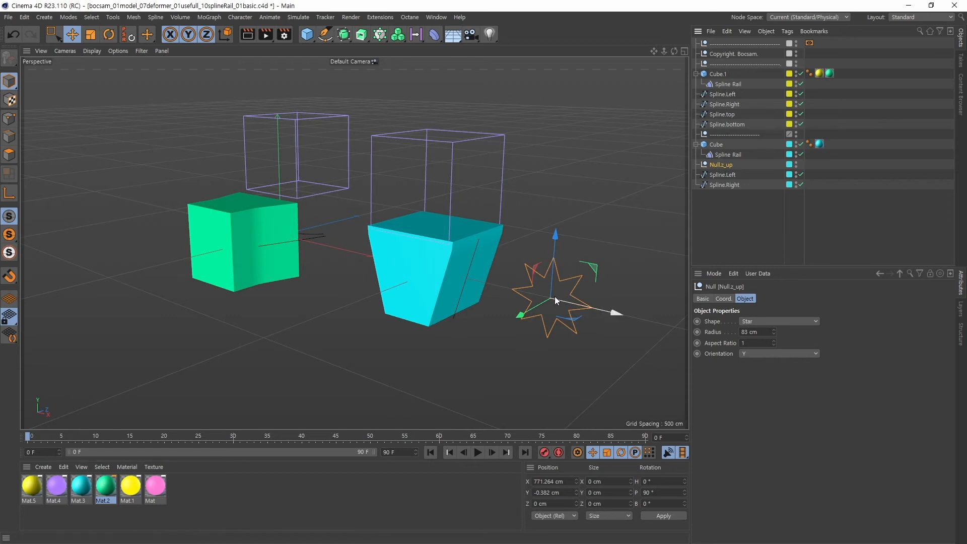
left_click(721, 184)
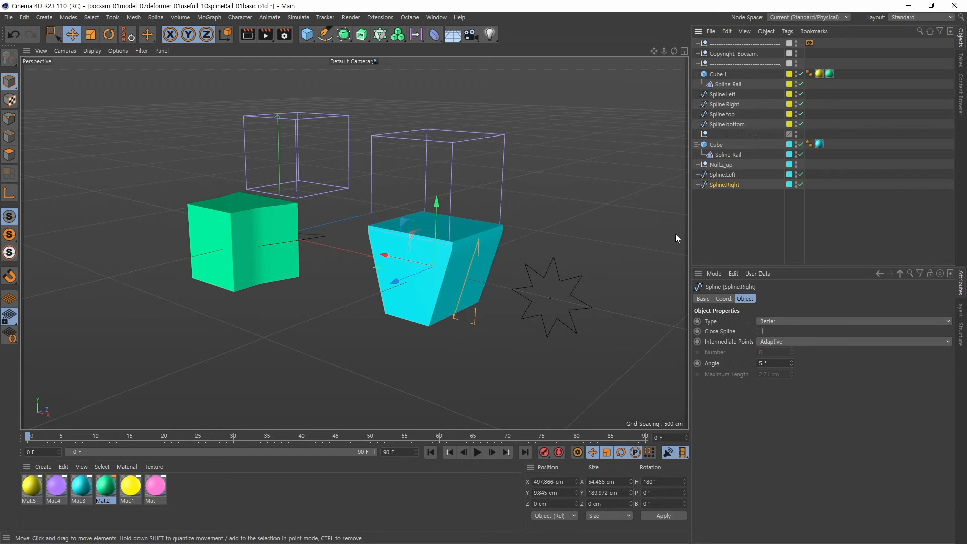
left_click(715, 165)
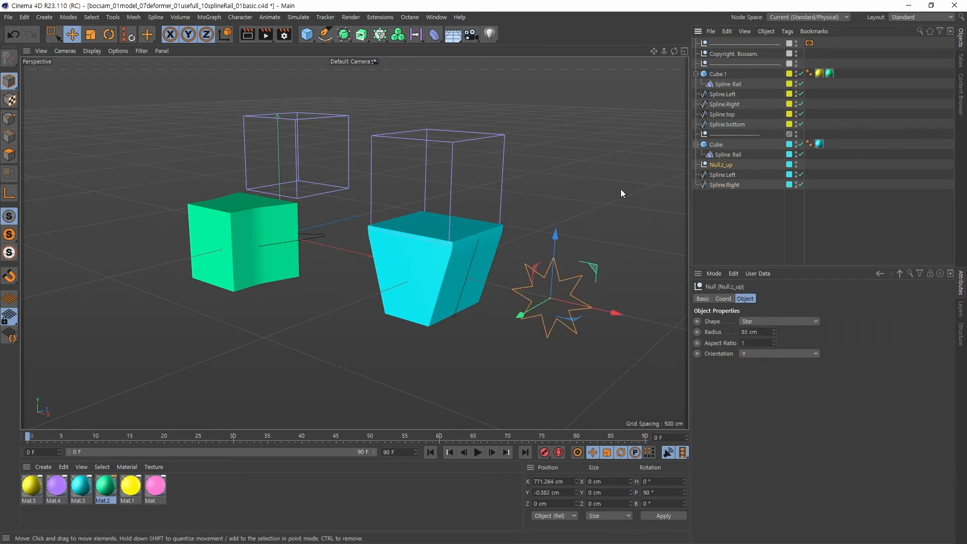
left_click(110, 36)
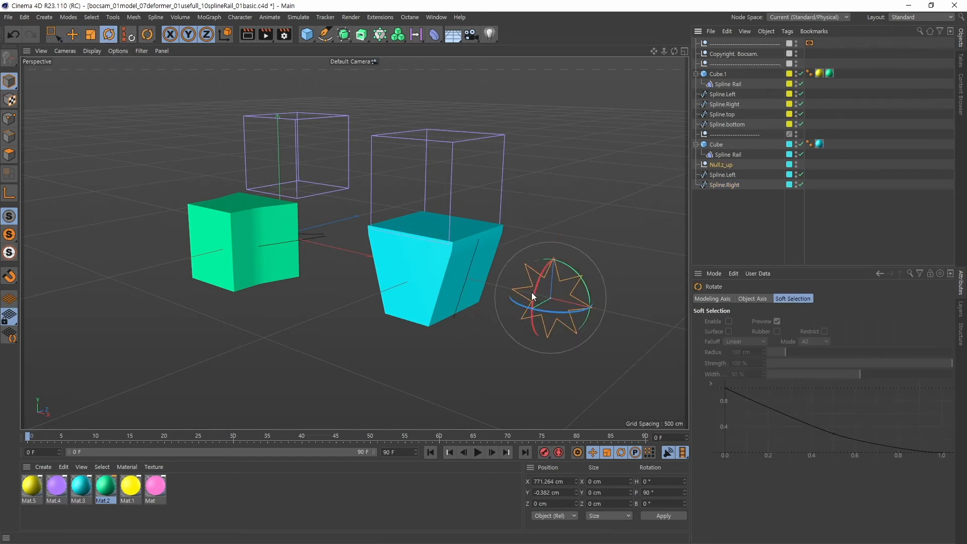
mouse_move(535, 299)
left_mouse_down()
mouse_move(561, 272)
mouse_move(529, 287)
mouse_move(541, 285)
mouse_move(533, 295)
mouse_move(546, 289)
mouse_move(537, 286)
left_mouse_up()
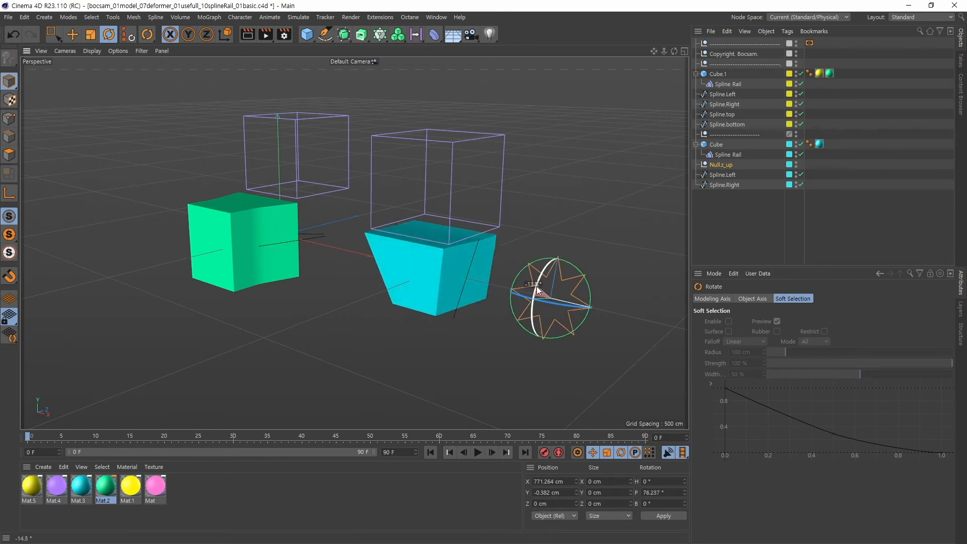
key("ctrl+z")
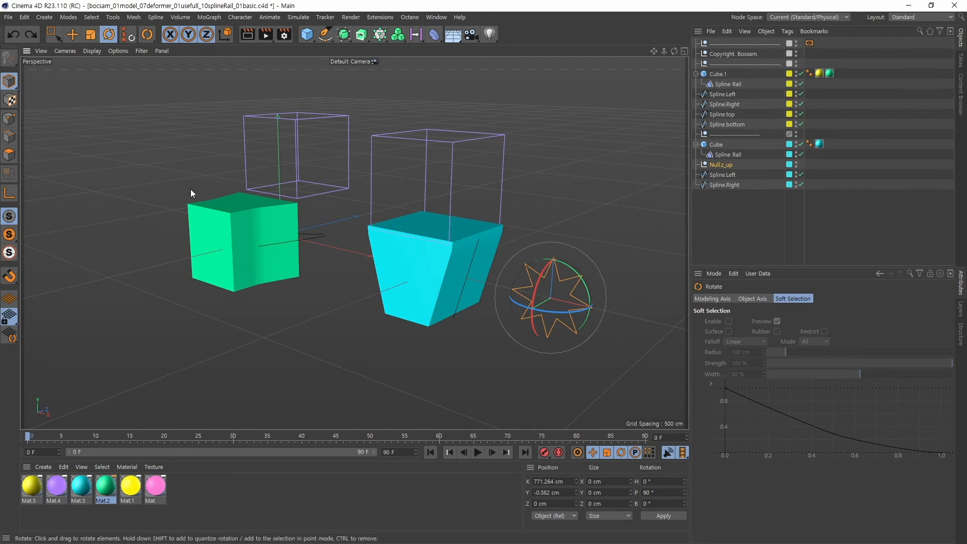
left_click(71, 36)
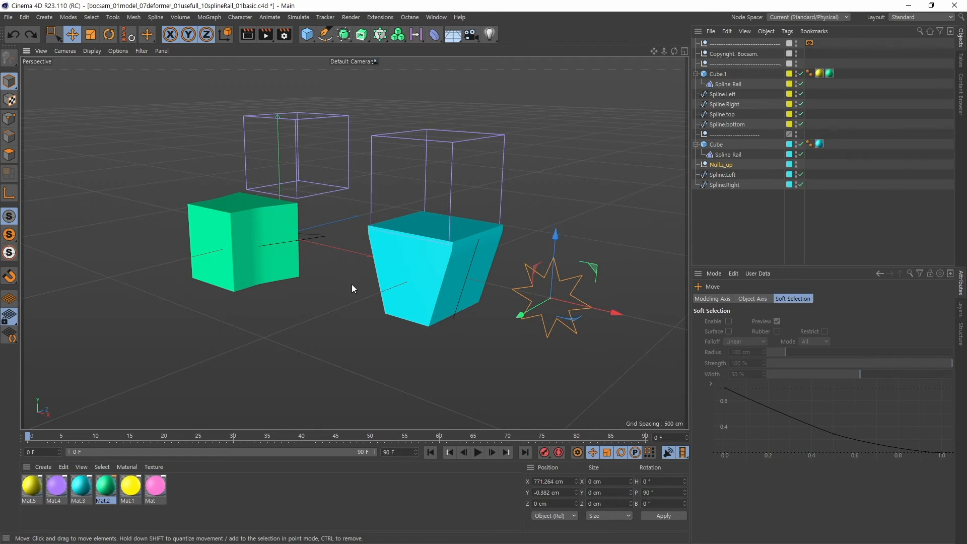
Compare the green and cyan deformed cubes in the top view and in perspective
left_click_drag(352, 284, 373, 277, "alt")
right_click_drag(373, 277, 361, 275, "alt")
middle_click(298, 271)
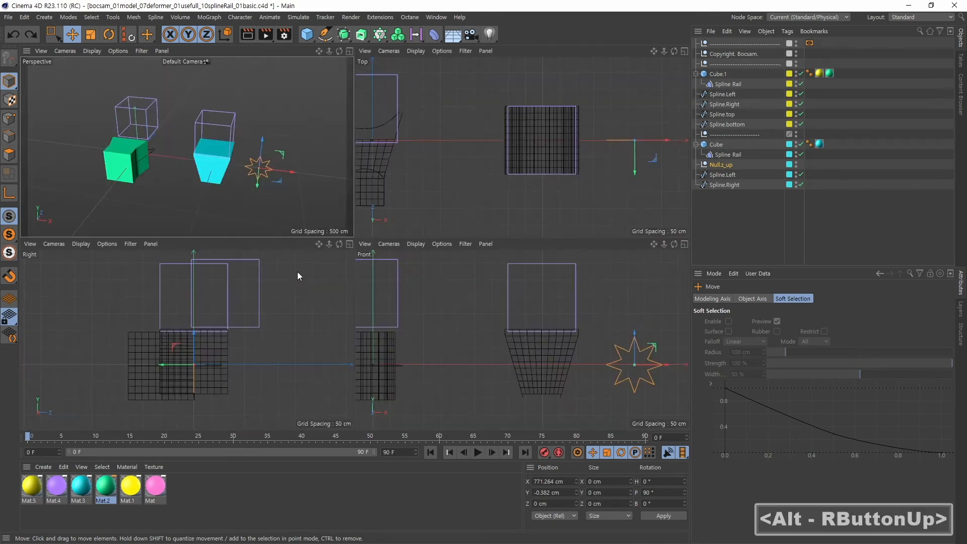
middle_click(473, 195)
middle_click_drag(285, 269, 528, 274, "alt")
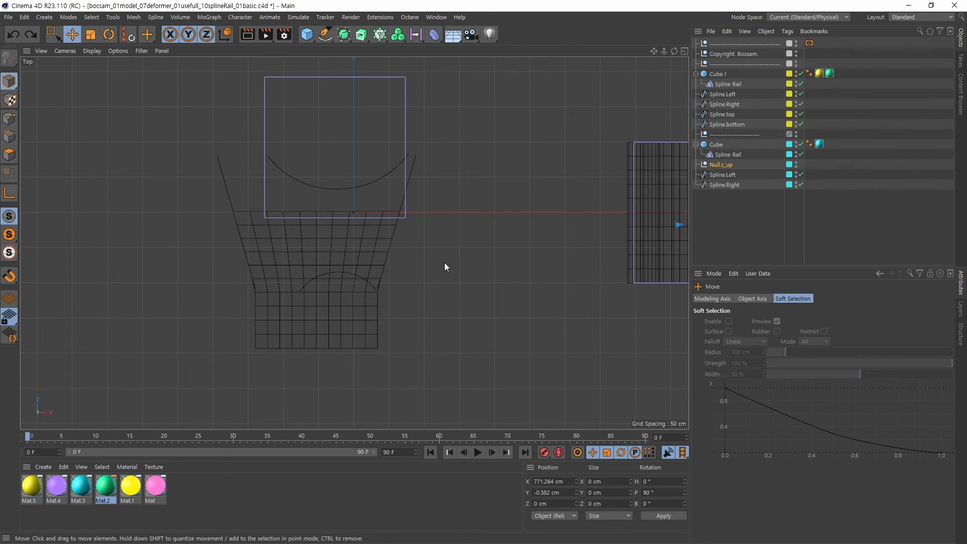
middle_click(398, 290)
middle_click(208, 212)
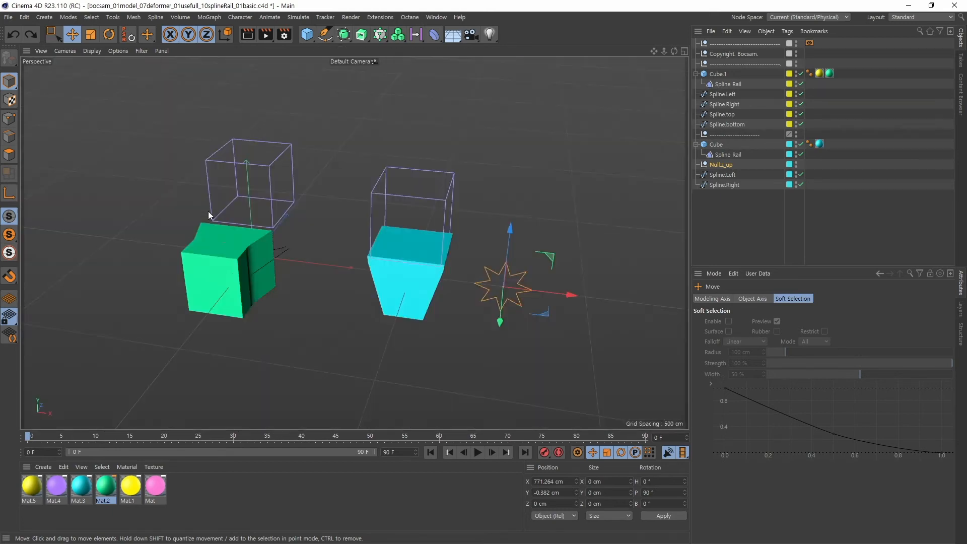
right_click_drag(362, 274, 437, 287, "alt")
left_click_drag(438, 287, 432, 291, "alt")
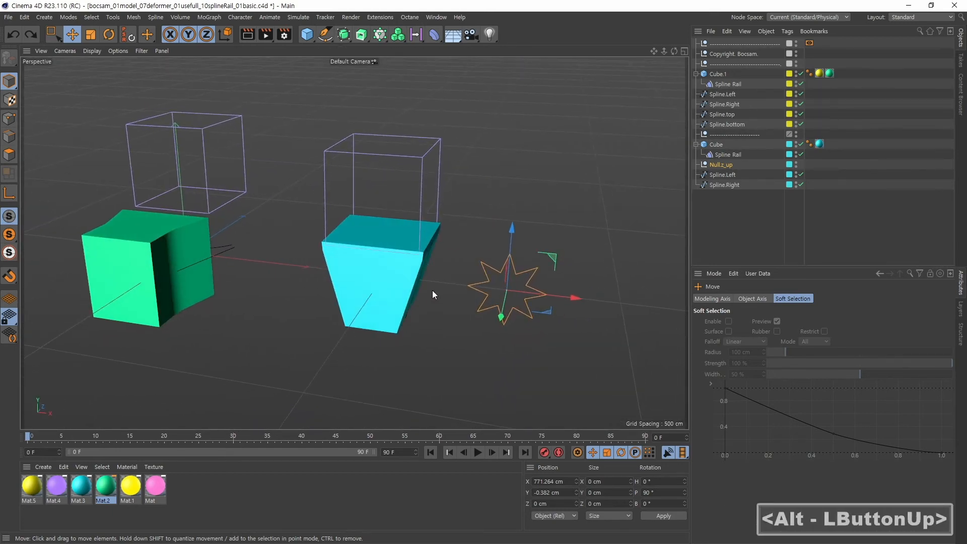
Add a new null object and move it along X to about 921 cm, beyond Null.z_up
left_click(725, 164)
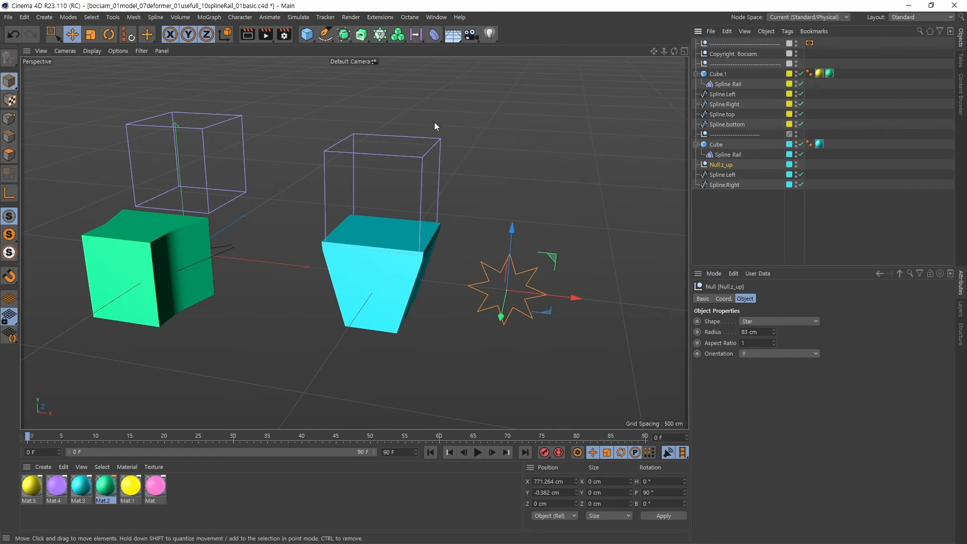
left_click(309, 38)
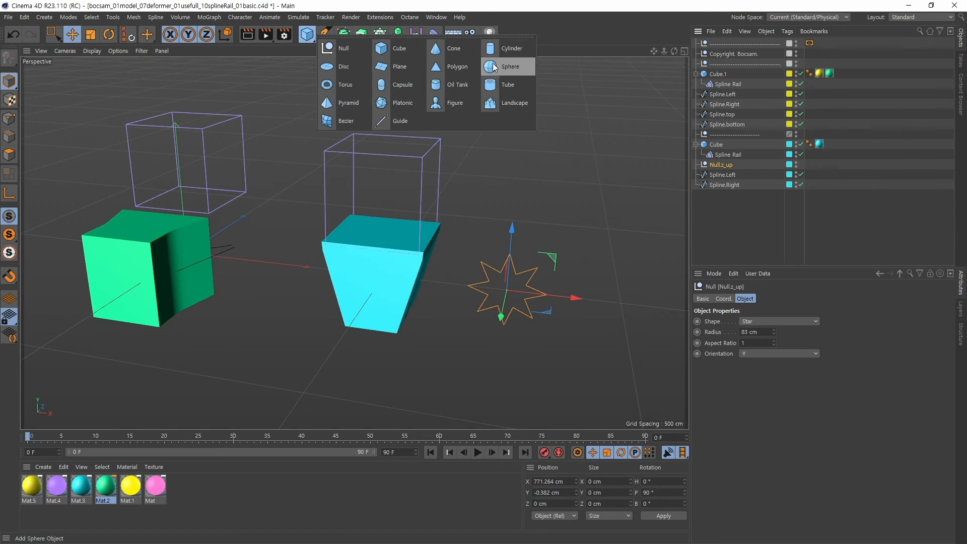
left_click(347, 53)
left_click_drag(237, 255, 633, 305)
middle_click_drag(615, 303, 497, 278, "alt")
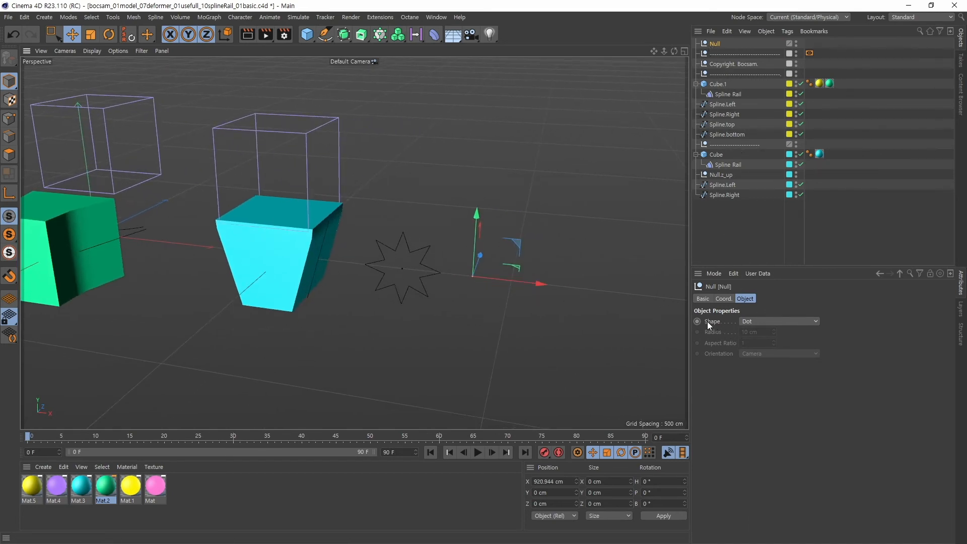
Set the new null's shape to Star with a radius of 64 cm, and activate the Rotate tool
left_click(756, 322)
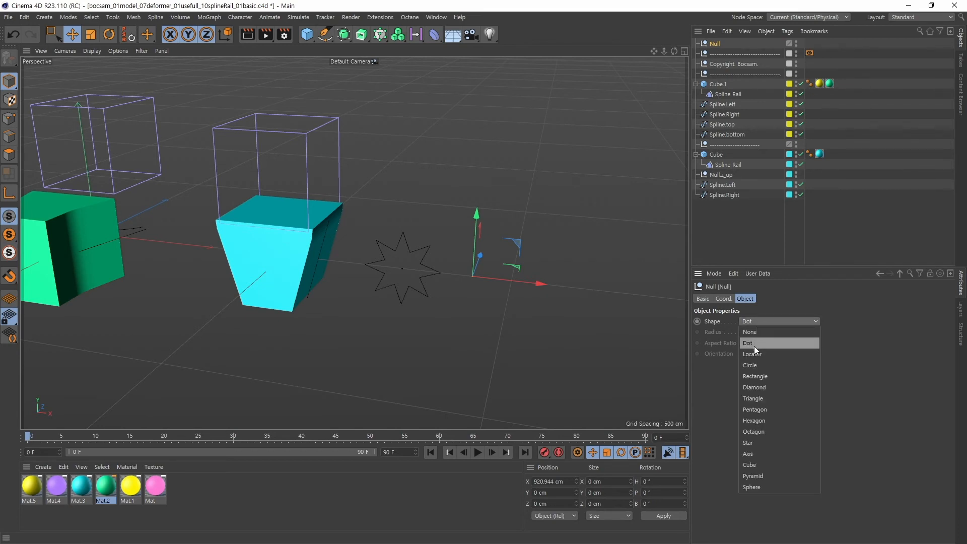
left_click(754, 442)
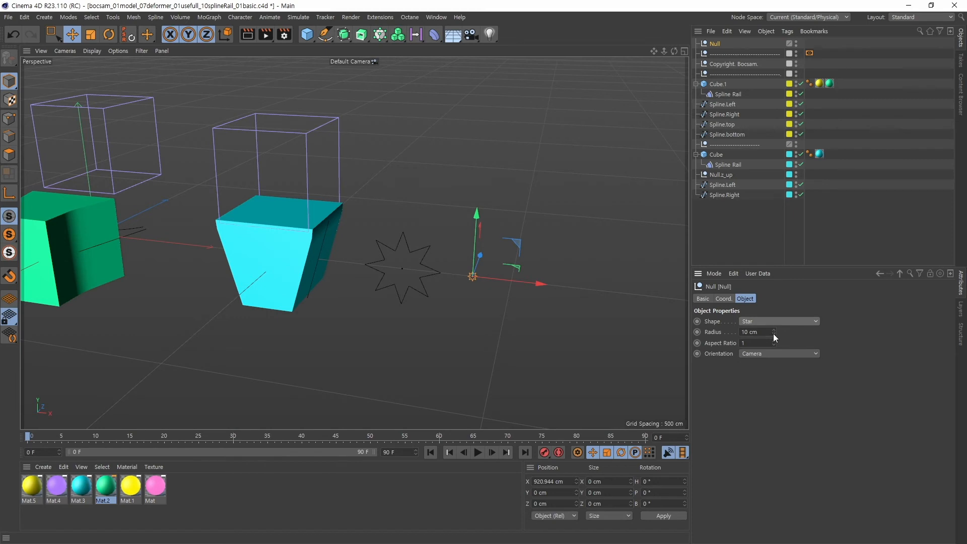
left_click_drag(775, 337, 770, 305)
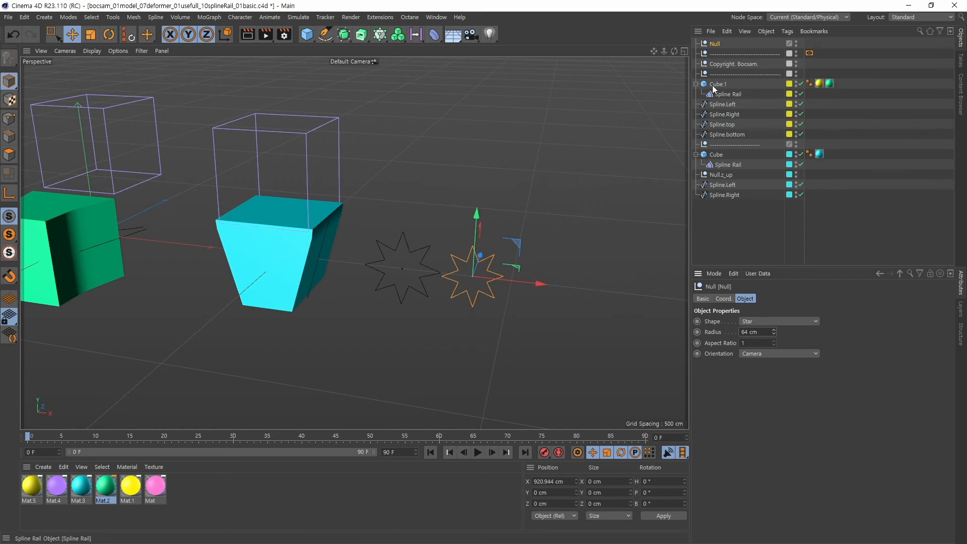
key("r")
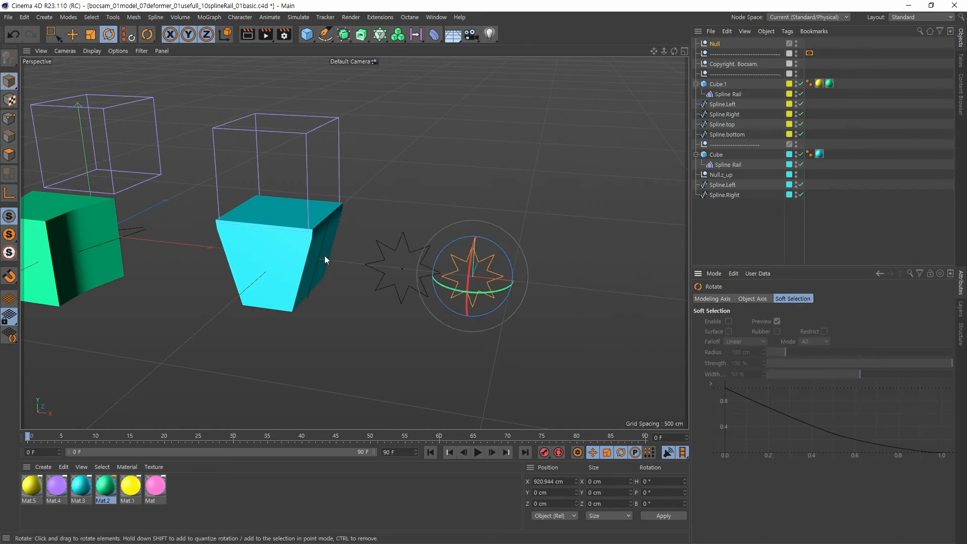
Show the attributes of the cyan cube's Spline.Left, and switch to the project bocsam_01model_07deformer_01usefull_10splineRail_02wave.c4d
left_click(727, 185)
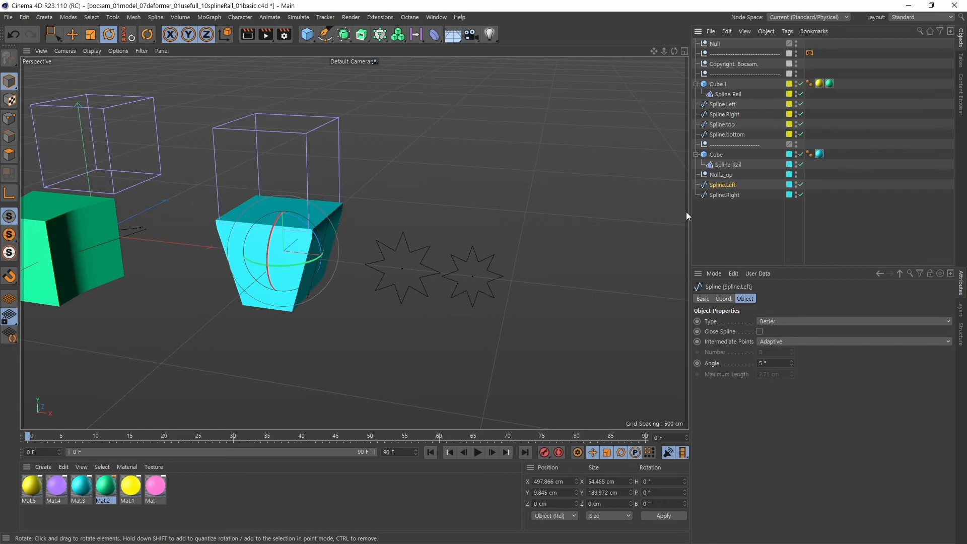
left_click(75, 37)
right_click_drag(457, 203, 352, 239, "alt")
middle_click_drag(352, 240, 444, 268, "alt")
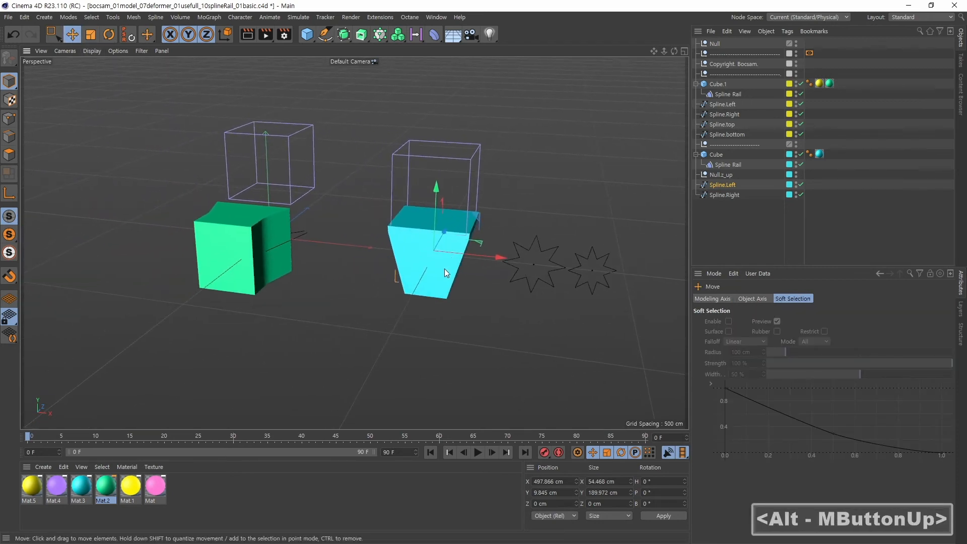
left_click_drag(384, 315, 420, 318, "alt")
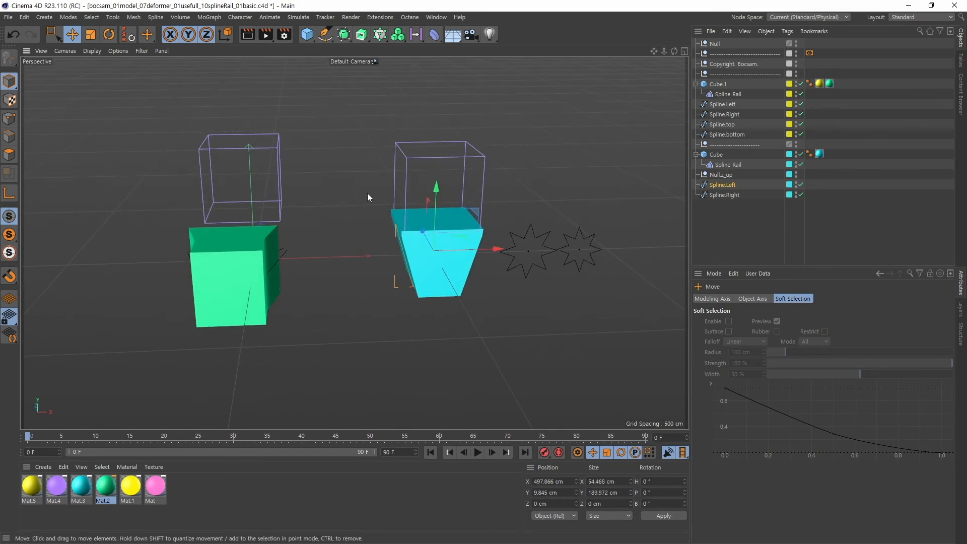
key("v")
mouse_move(367, 225)
left_click(355, 246)
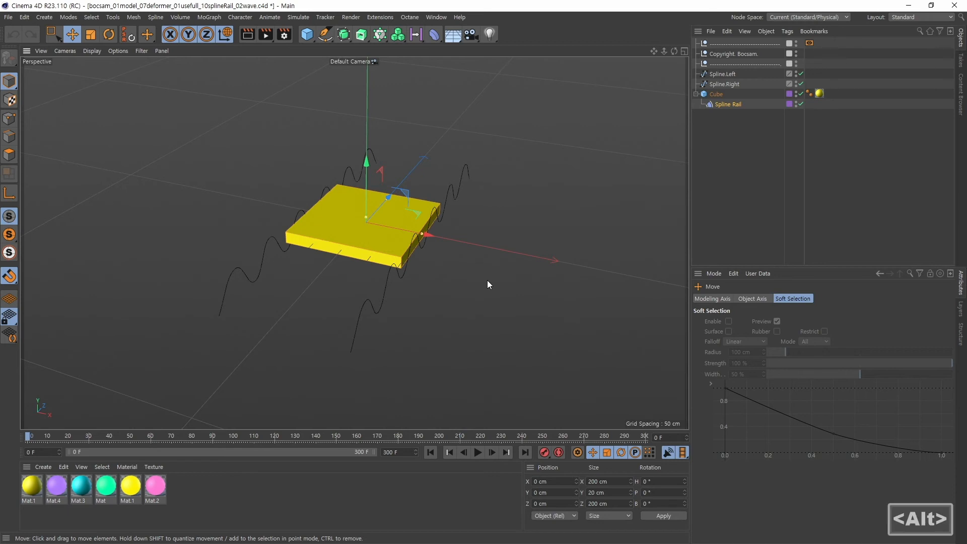
Examine the flat yellow cube and the two wavy rail splines in perspective and top view
left_click_drag(487, 280, 504, 280, "alt")
left_click_drag(387, 291, 393, 297, "alt")
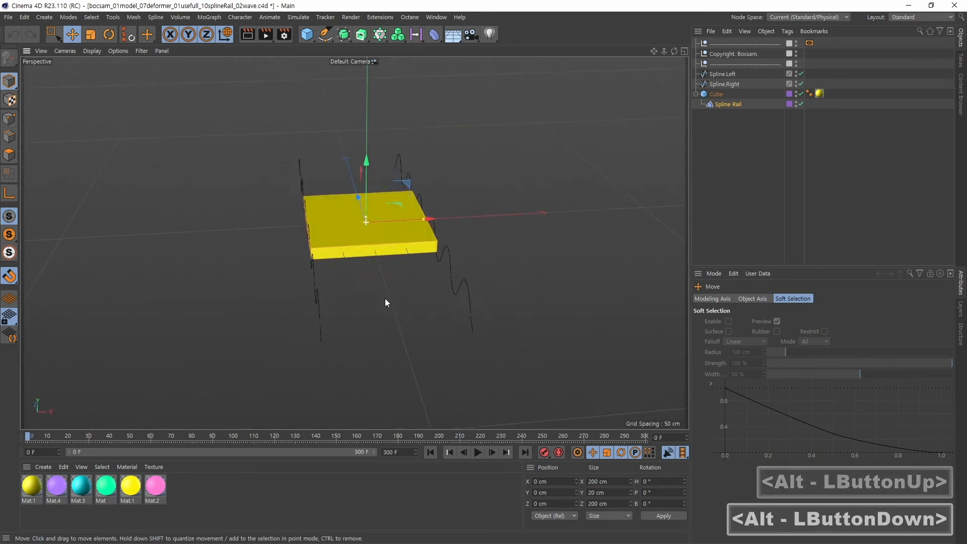
middle_click(388, 294)
middle_click(466, 187)
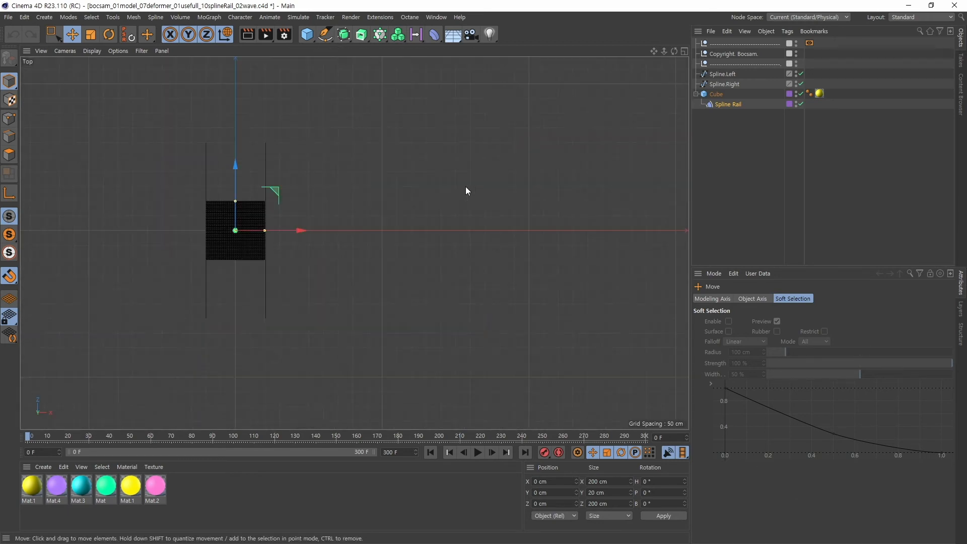
right_click_drag(286, 258, 376, 222, "alt")
middle_click_drag(375, 222, 391, 253, "alt")
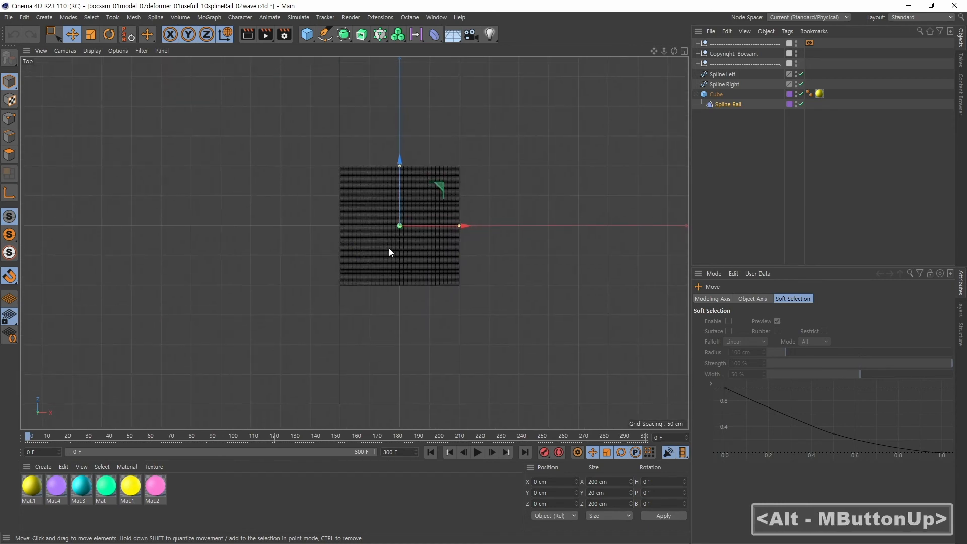
right_click_drag(391, 253, 352, 96, "alt")
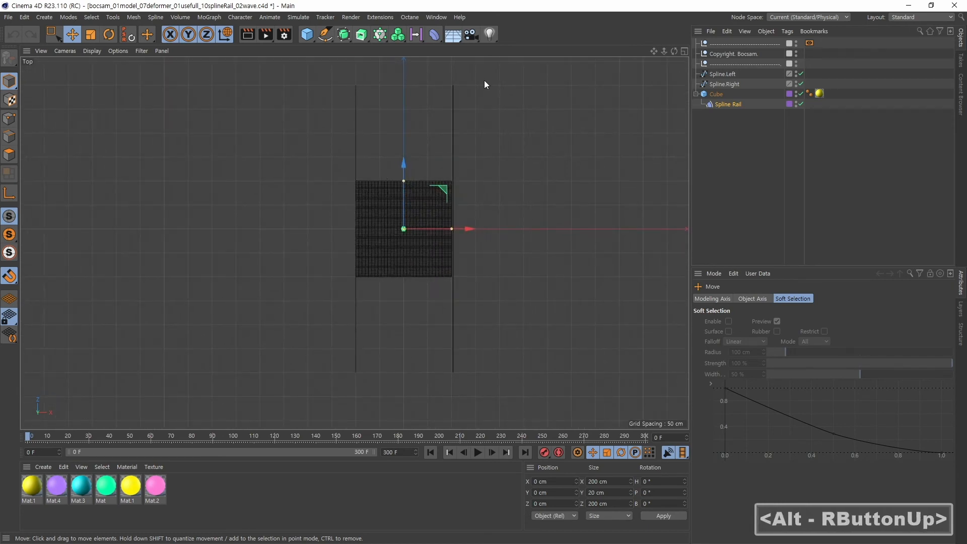
Select Spline.Left and Spline.Right together and examine their wave shape along the yellow cube in perspective
left_click(722, 74)
left_click(725, 84, "shift")
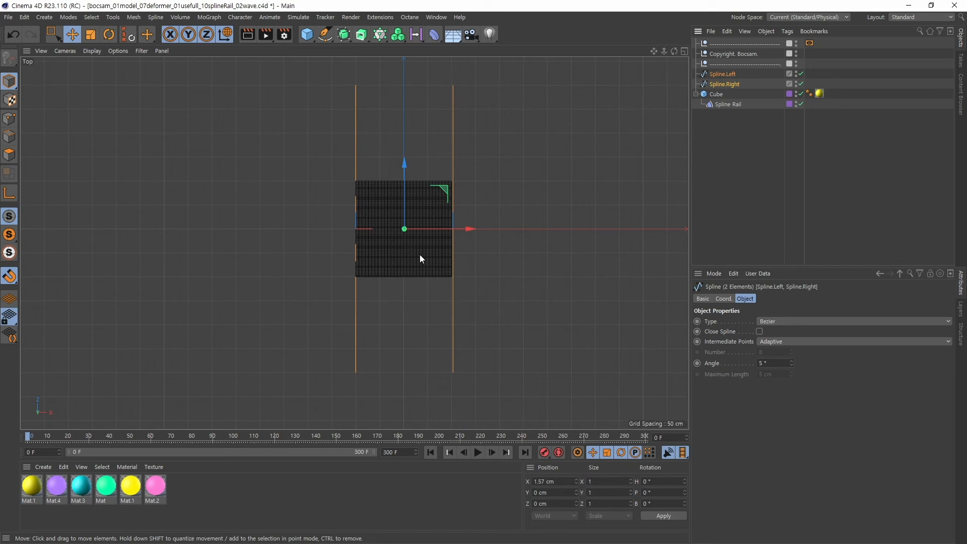
middle_click(260, 238)
middle_click(207, 182)
left_click_drag(409, 294, 419, 265, "alt")
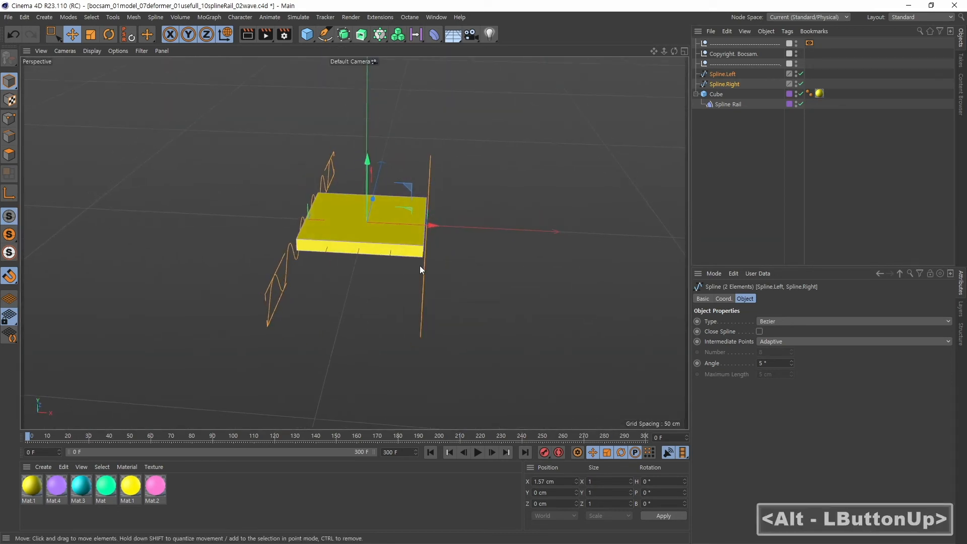
Select the yellow Cube, Spline.Left and Spline.Right in turn to compare the flat cube with its two wavy splines
left_click(719, 95)
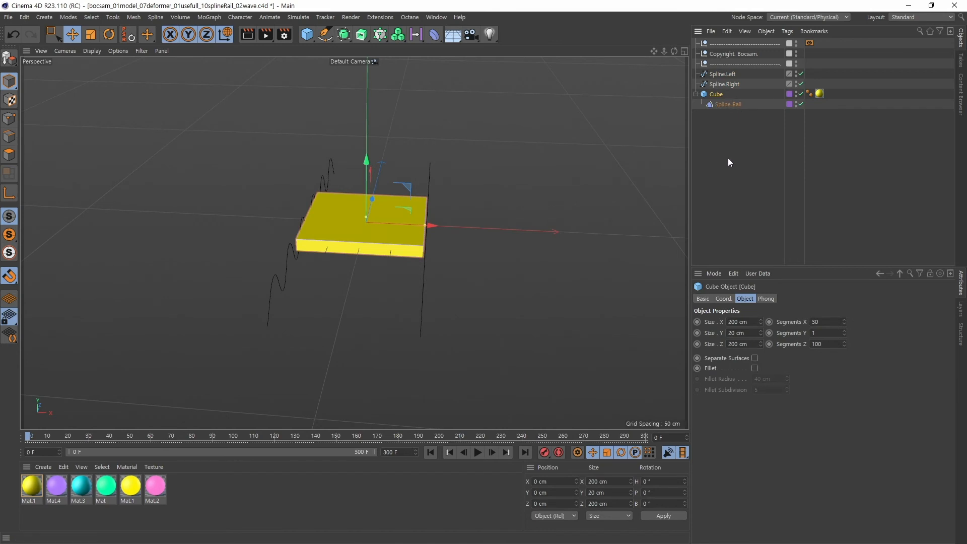
mouse_move(458, 289)
left_mouse_down("alt")
mouse_move(430, 279)
mouse_move(438, 266)
mouse_move(458, 290)
left_mouse_up("alt")
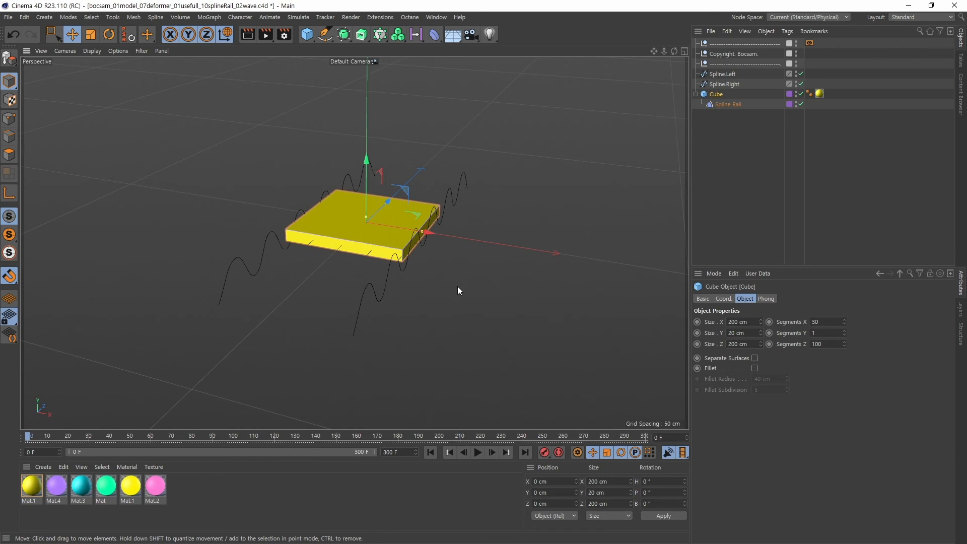
left_click(721, 75)
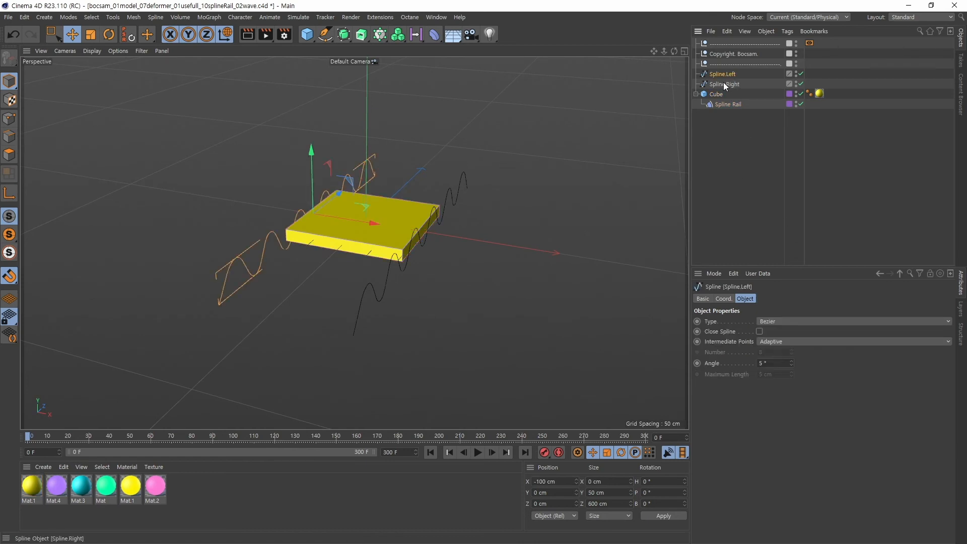
left_click(723, 85)
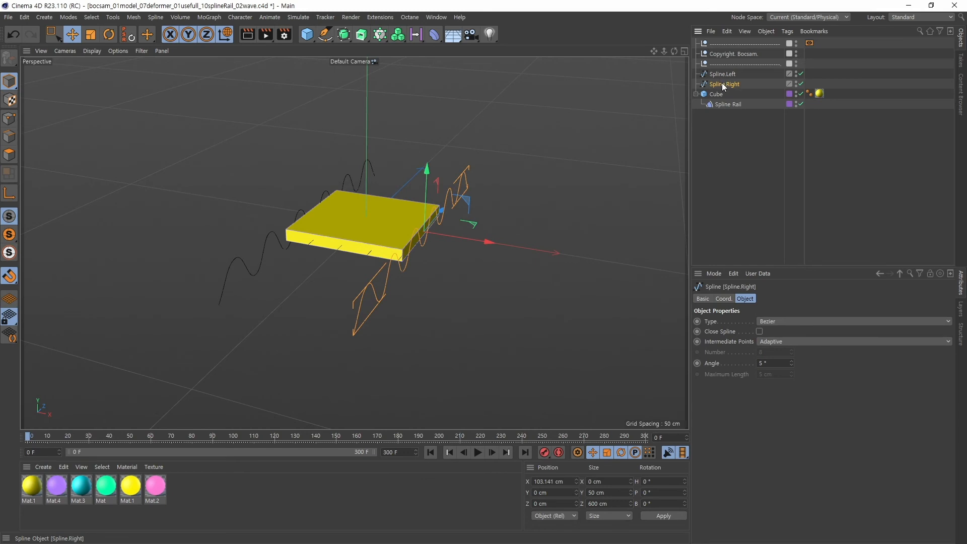
left_click(722, 74)
left_click(722, 84)
mouse_move(441, 309)
left_mouse_down("alt")
mouse_move(428, 302)
mouse_move(458, 283)
mouse_move(459, 305)
left_mouse_up("alt")
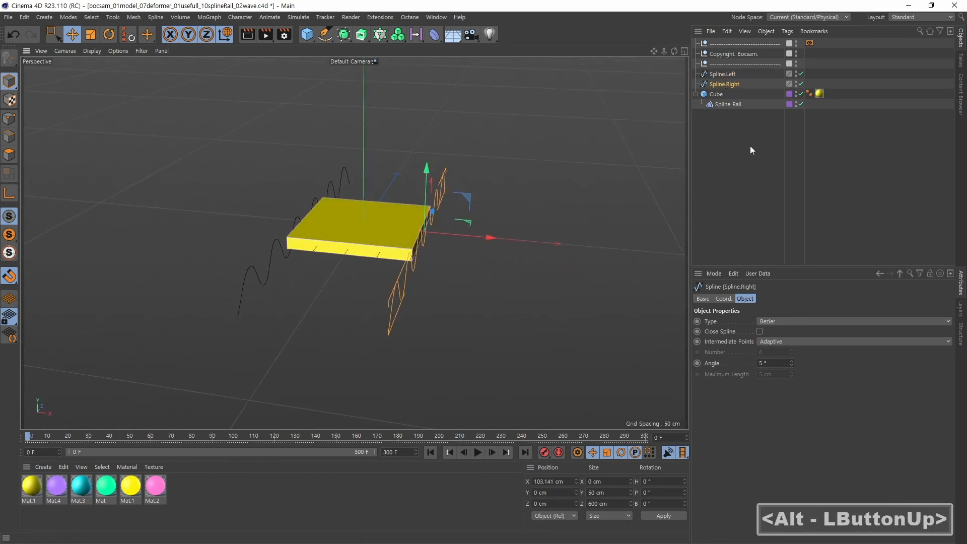
Assign Spline.Left as the Z Spline Left and Spline.Right as the Z Spline Right of the cube's Spline Rail deformer
left_click(729, 105)
left_click_drag(723, 74, 771, 321)
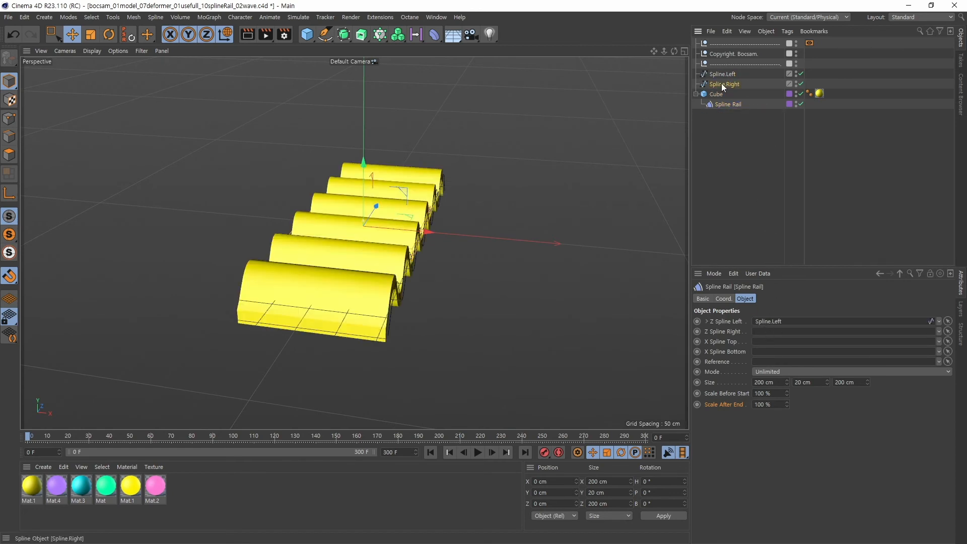
left_click_drag(723, 87, 774, 332)
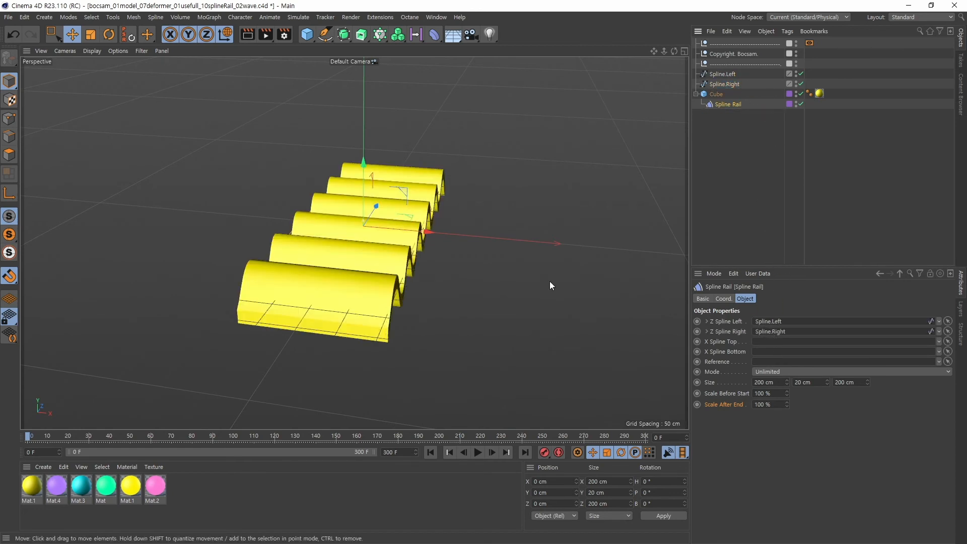
Rotate Spline.Right 180° in bank with the Rotate tool so its waves run opposite to Spline.Left
mouse_move(552, 286)
left_mouse_down("alt")
mouse_move(473, 287)
mouse_move(594, 256)
mouse_move(502, 278)
mouse_move(344, 276)
mouse_move(323, 258)
mouse_move(601, 263)
mouse_move(605, 302)
mouse_move(385, 284)
mouse_move(389, 210)
mouse_move(470, 207)
mouse_move(453, 228)
mouse_move(460, 246)
mouse_move(426, 233)
mouse_move(473, 221)
left_mouse_up("alt")
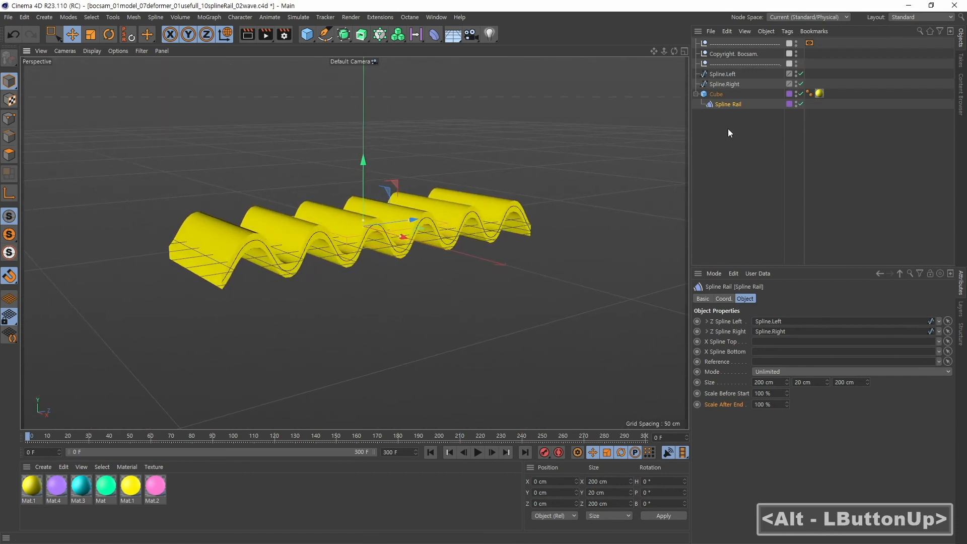
mouse_move(529, 199)
left_mouse_down("alt")
mouse_move(430, 310)
mouse_move(461, 315)
mouse_move(623, 274)
mouse_move(574, 296)
left_mouse_up("alt")
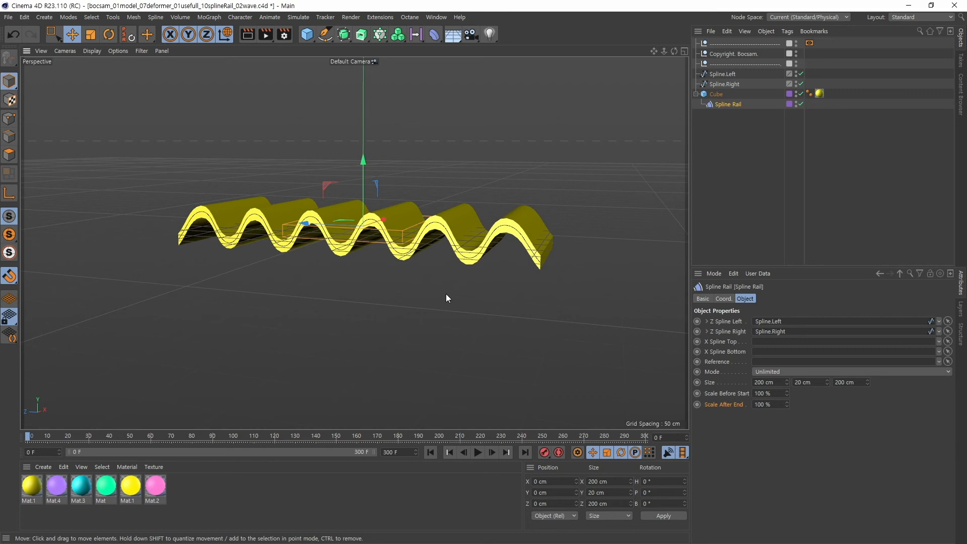
left_click_drag(596, 212, 534, 235, "alt")
mouse_move(534, 235)
middle_mouse_down("alt")
mouse_move(525, 245)
mouse_move(537, 237)
middle_mouse_up("alt")
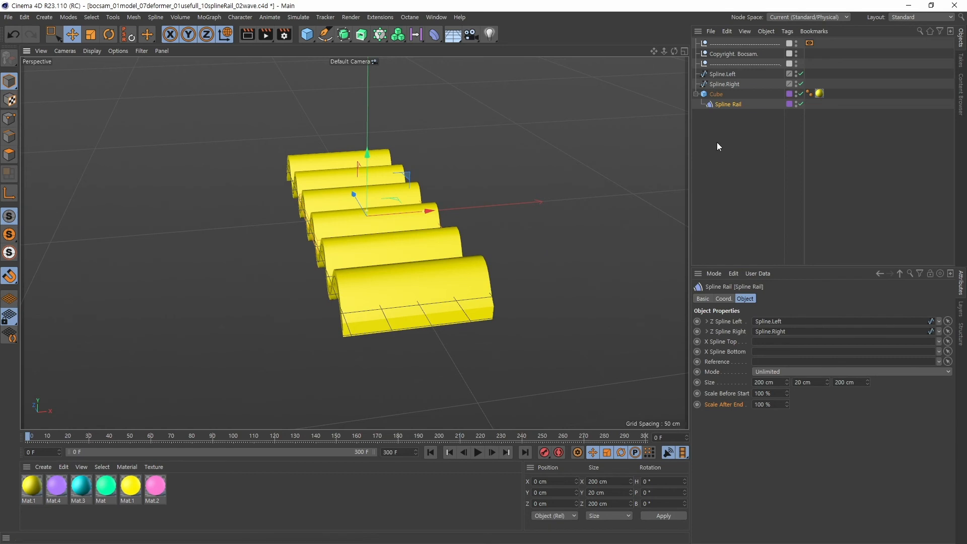
left_click(739, 86)
left_click_drag(604, 252, 398, 256, "alt")
left_click(108, 35)
right_click_drag(398, 256, 464, 242, "alt")
middle_click_drag(463, 242, 457, 234, "alt")
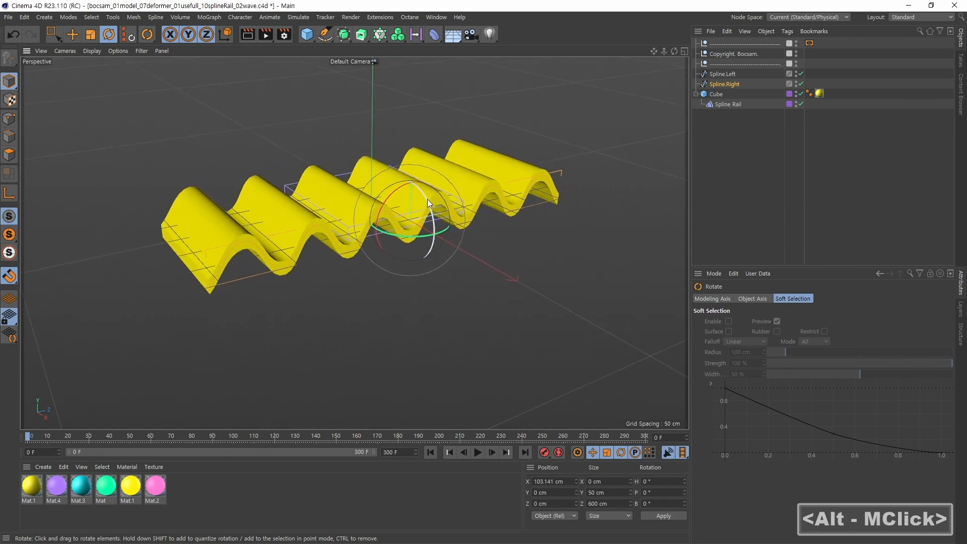
left_click_drag(424, 194, 384, 278)
Examine the yellow cube's alternating wave surface from several angles and distances, with the Move tool active again
left_click_drag(428, 318, 560, 270, "alt")
middle_click_drag(560, 270, 518, 259, "alt")
left_click_drag(518, 259, 376, 268, "alt")
middle_click_drag(376, 267, 434, 326, "alt")
right_click_drag(377, 303, 449, 298, "alt")
middle_click_drag(450, 299, 444, 314, "alt")
left_click_drag(444, 314, 488, 302, "alt")
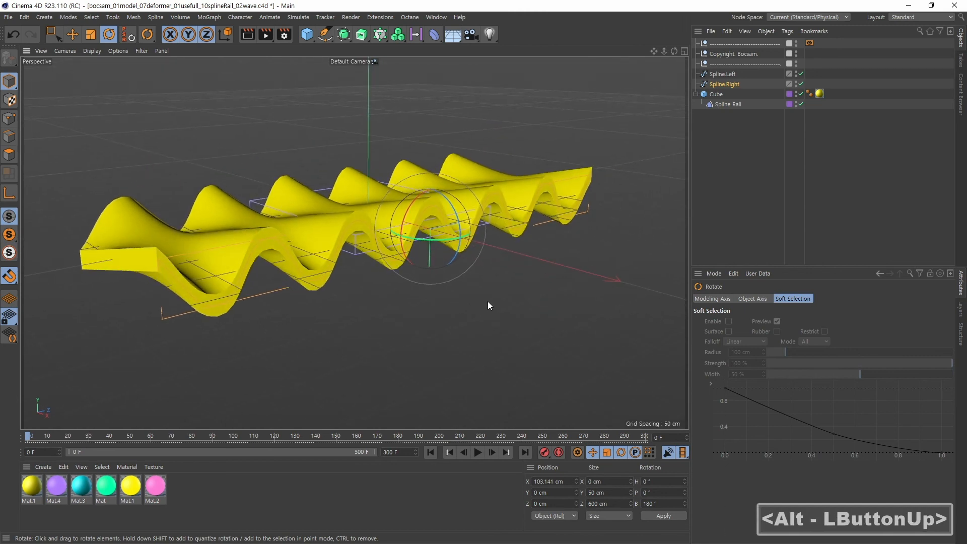
left_click(75, 35)
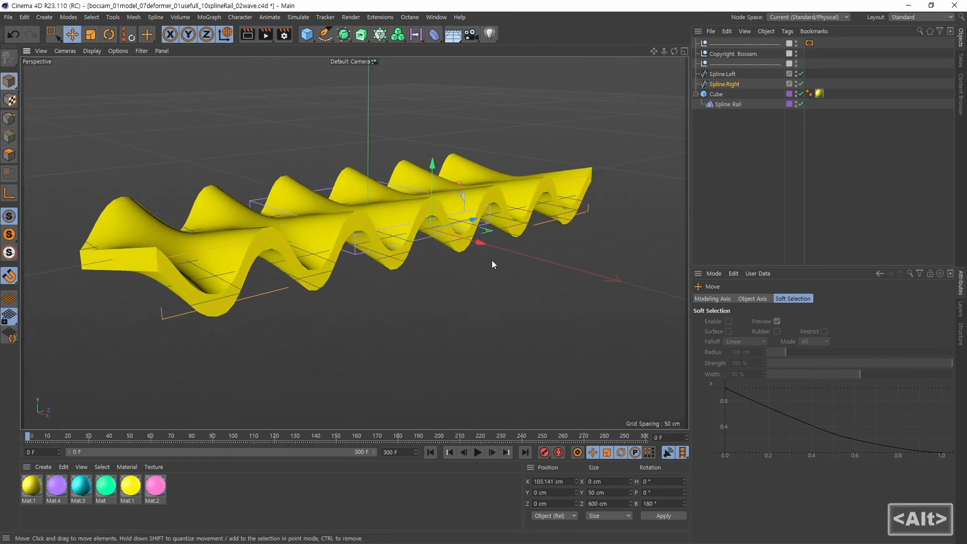
right_click_drag(491, 260, 455, 286, "alt")
left_click_drag(455, 286, 497, 285, "alt")
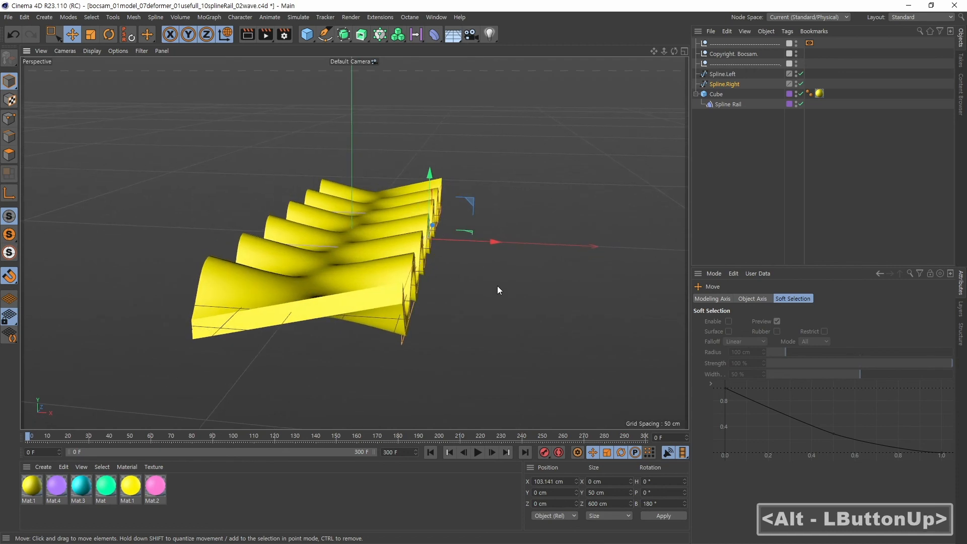
middle_click_drag(497, 286, 518, 267, "alt")
right_click_drag(518, 268, 514, 267, "alt")
middle_click_drag(515, 267, 518, 258, "alt")
left_click_drag(518, 259, 588, 279, "alt")
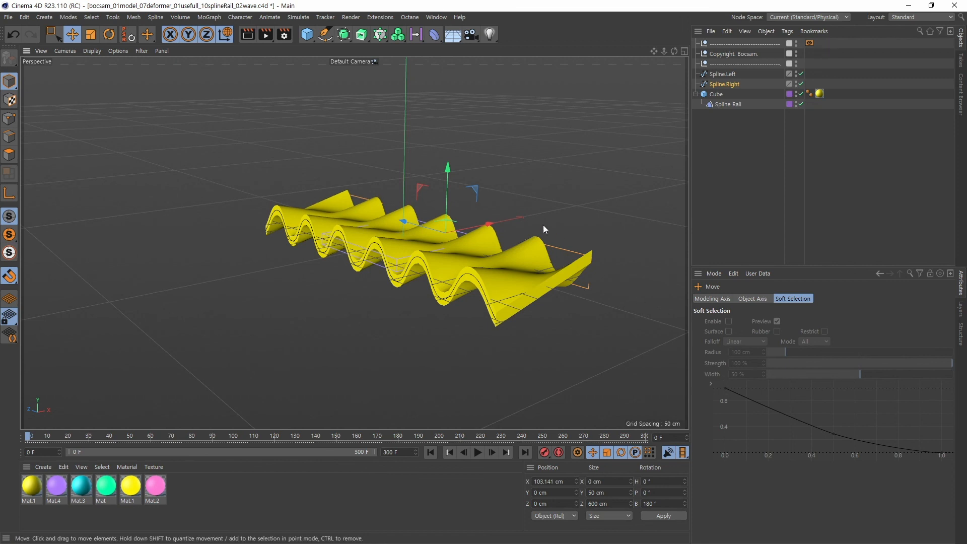
middle_click_drag(575, 188, 486, 201, "alt")
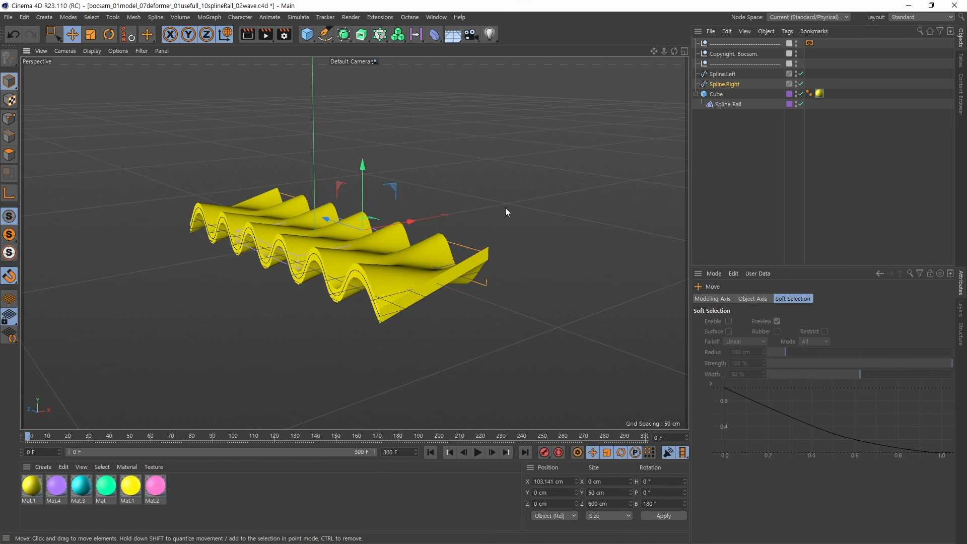
mouse_move(564, 287)
left_mouse_down("alt")
mouse_move(452, 300)
mouse_move(413, 291)
left_mouse_up("alt")
middle_click_drag(413, 291, 453, 282, "alt")
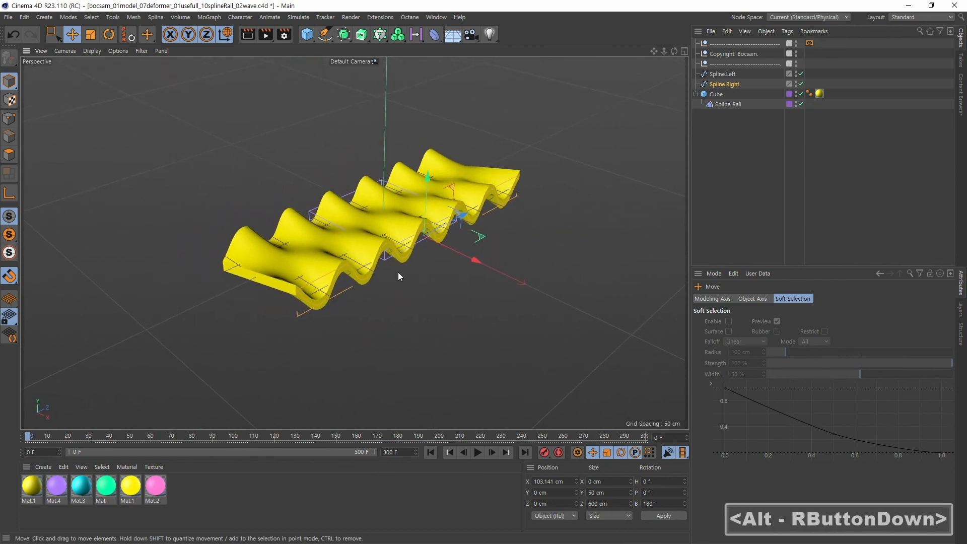
right_click_drag(398, 273, 433, 265, "alt")
middle_click_drag(435, 259, 437, 276, "alt")
mouse_move(434, 276)
right_mouse_down("alt")
mouse_move(418, 276)
mouse_move(431, 288)
right_mouse_up("alt")
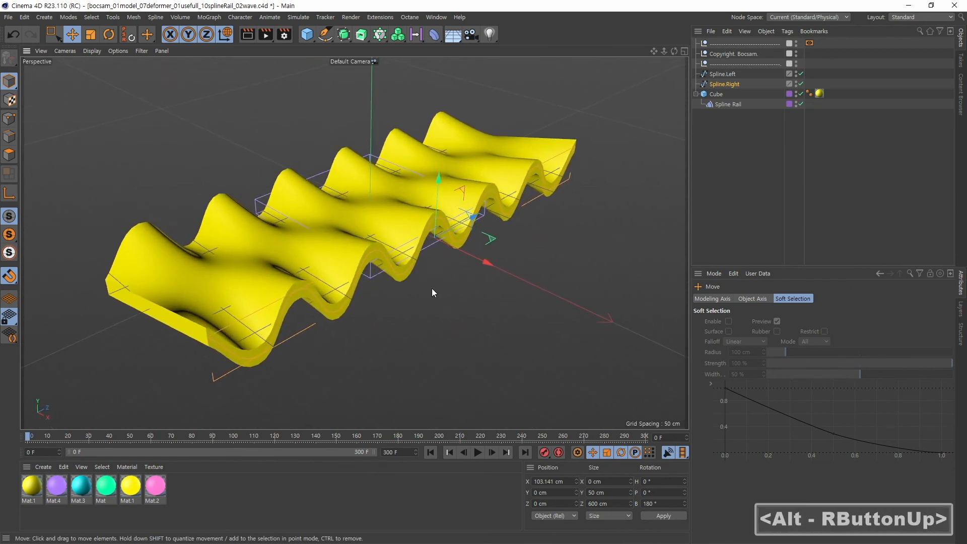
left_click_drag(431, 289, 499, 275, "alt")
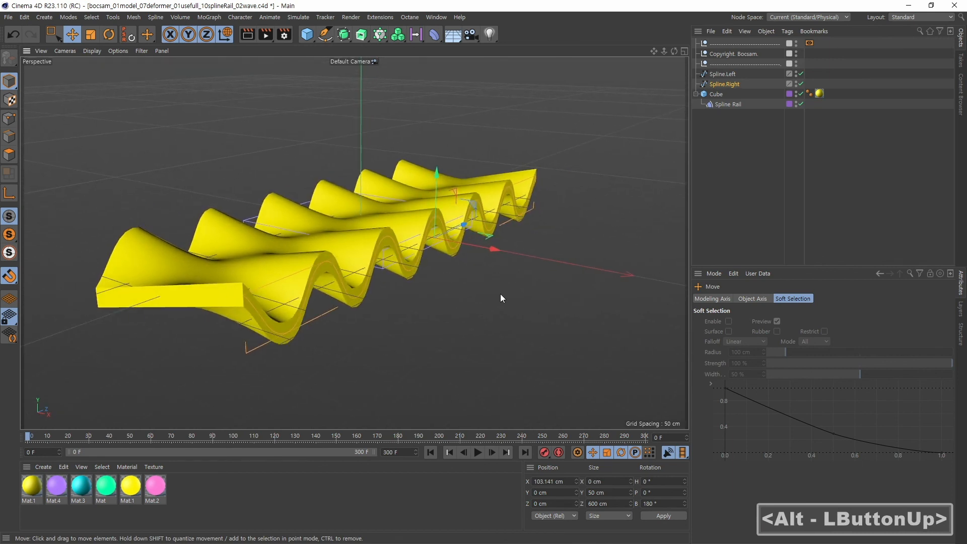